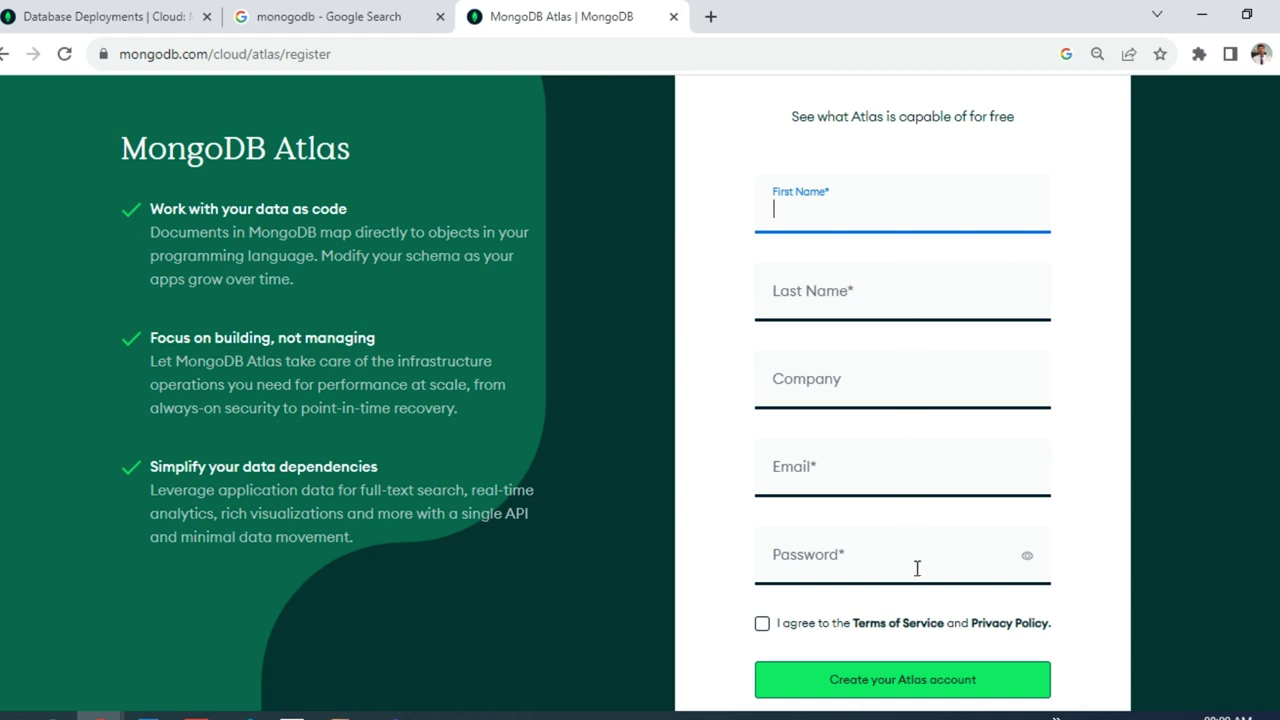
# Sign up for MongoDB Atlas with Google, choosing the Google account to register with
pyautogui.scroll(-1, 917, 571)
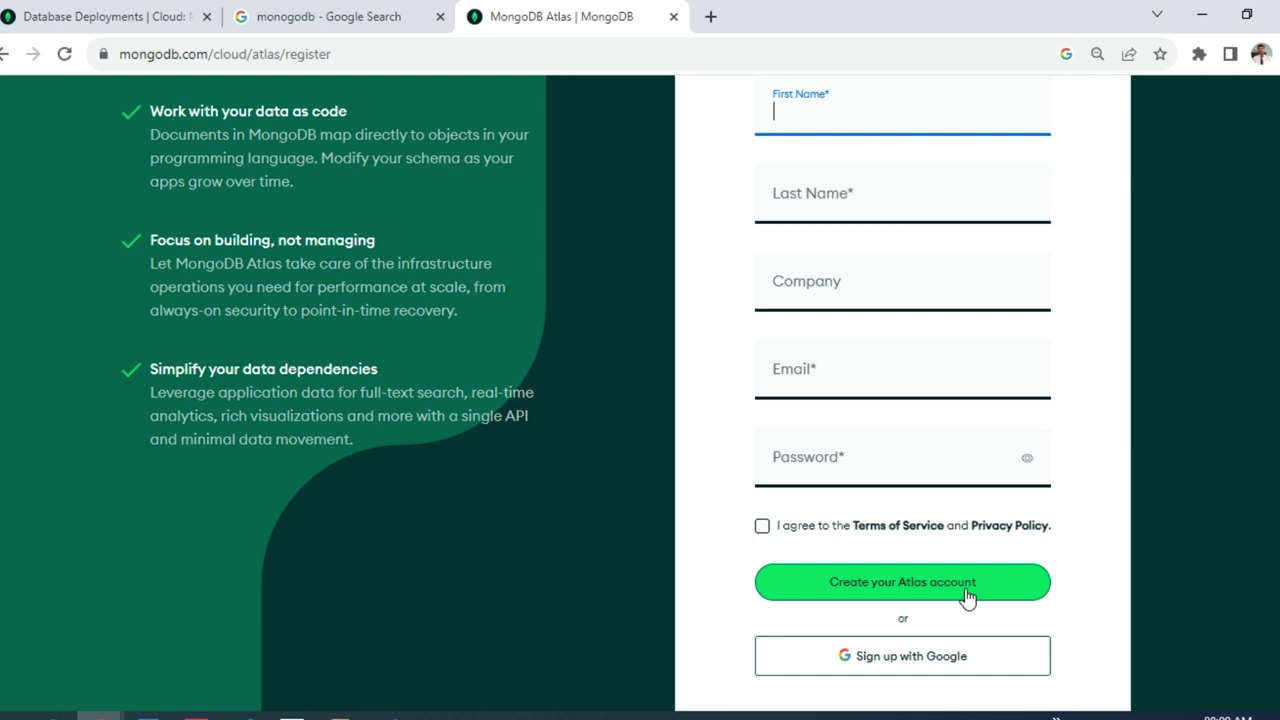
pyautogui.click(789, 381)
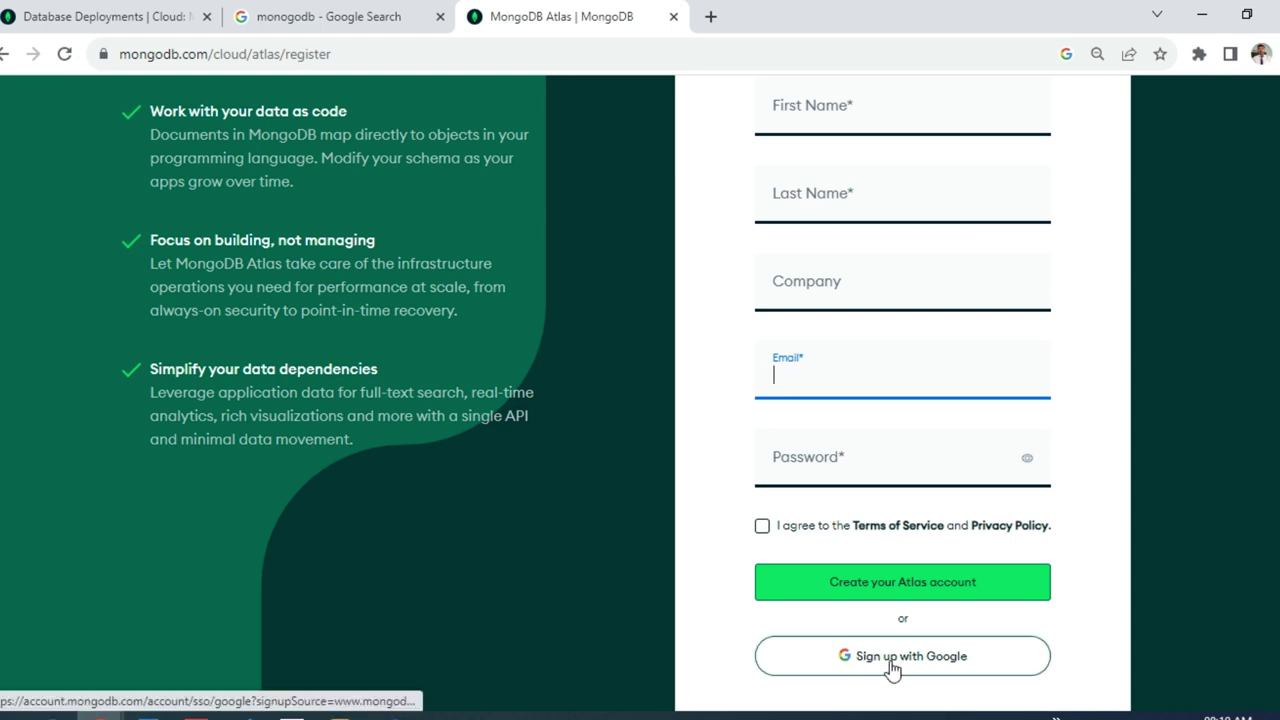
pyautogui.scroll(-1, 893, 669)
pyautogui.click(943, 527)
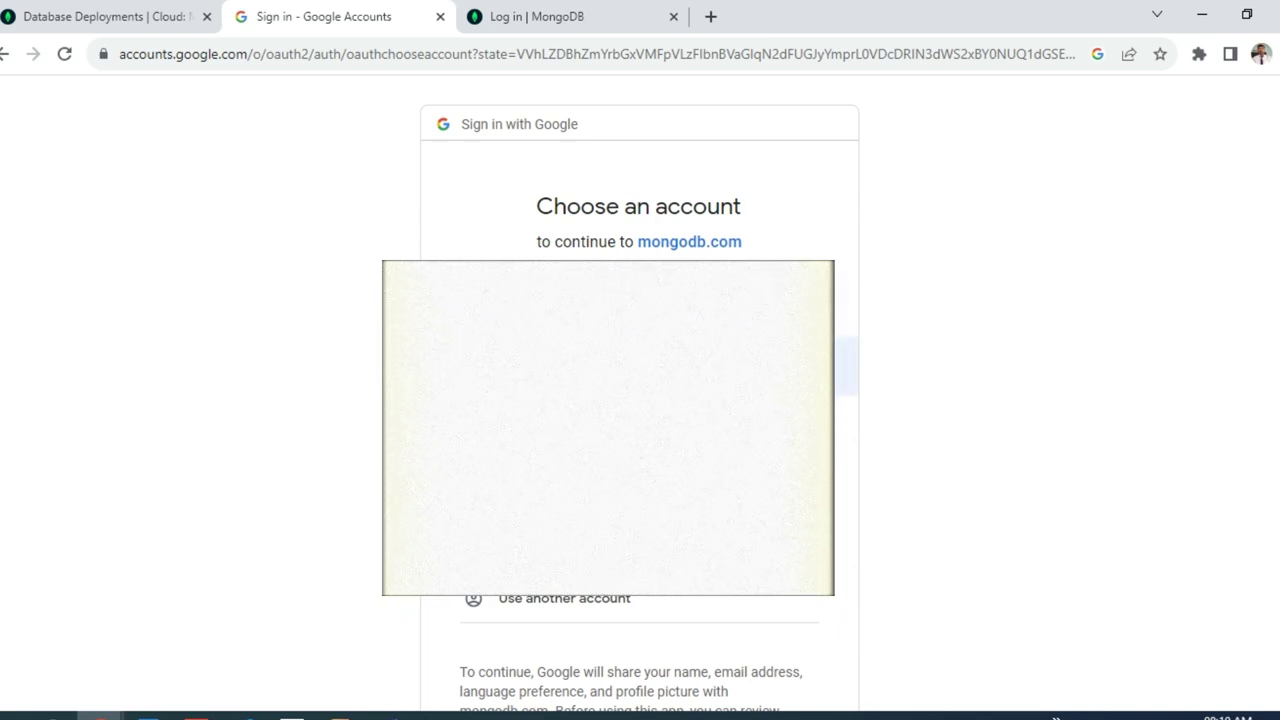
pyautogui.click(617, 377)
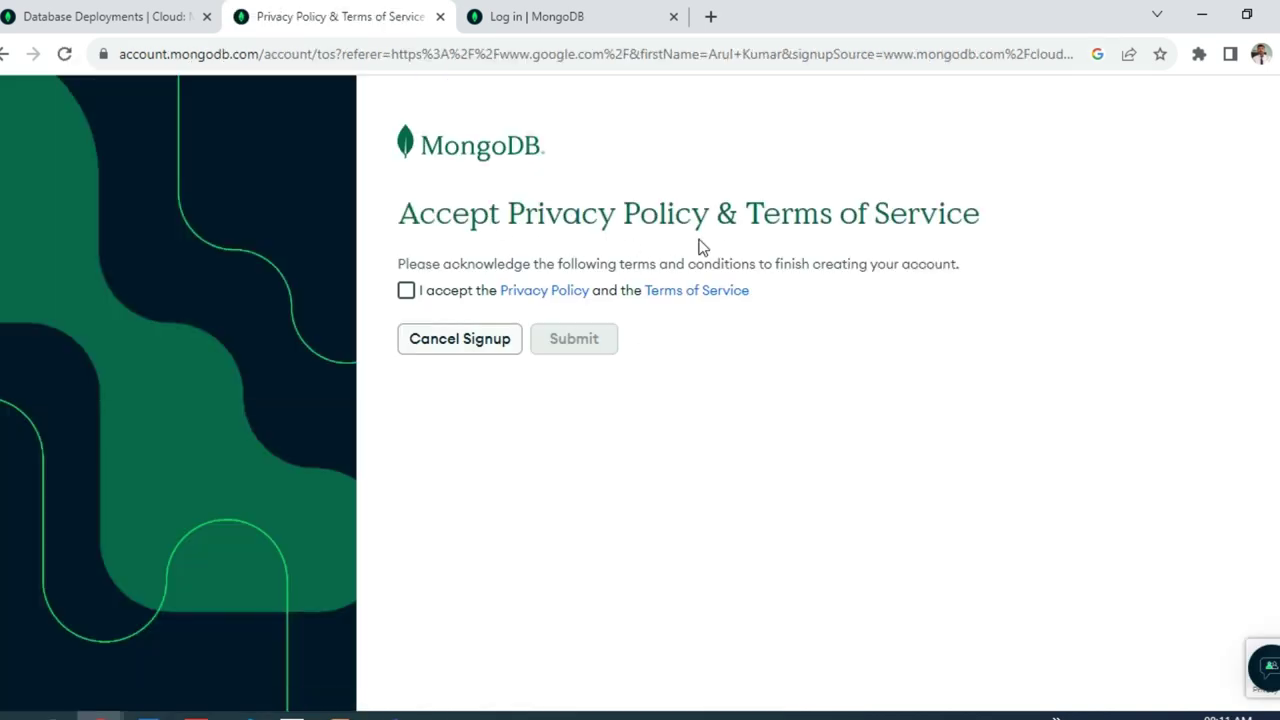
# Accept the Privacy Policy and Terms of Service and submit the signup
pyautogui.click(405, 292)
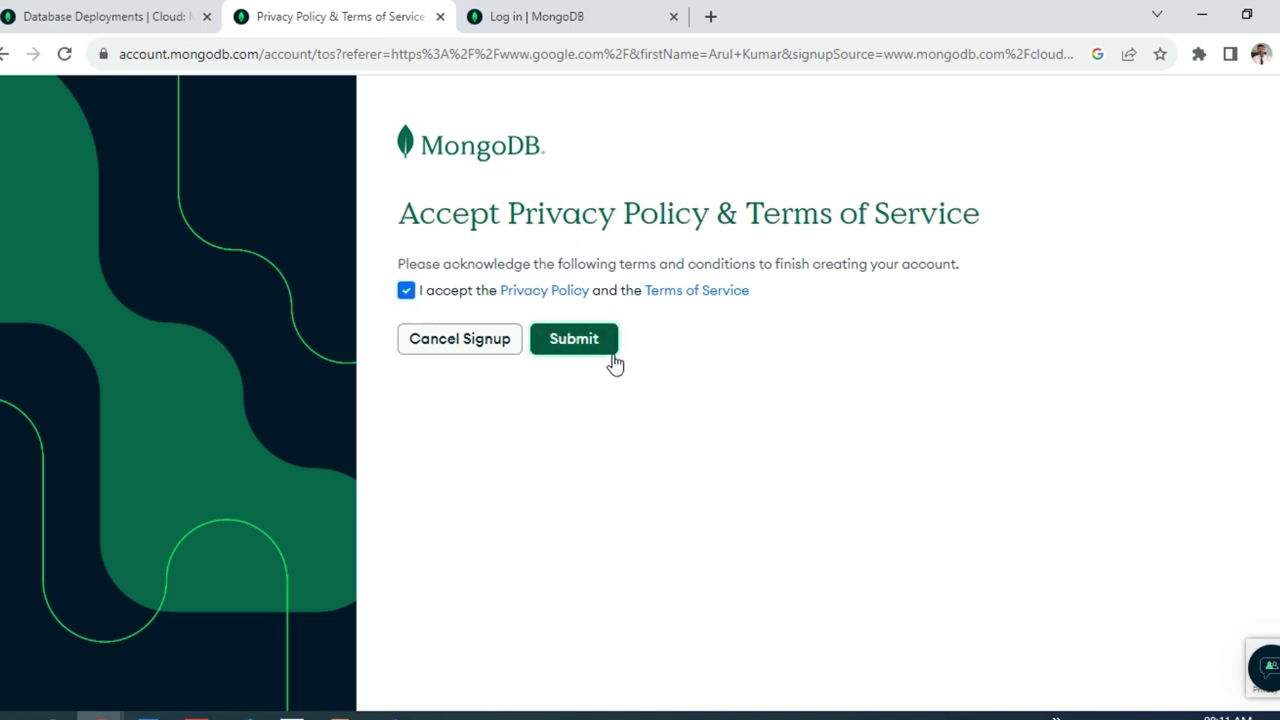
pyautogui.click(586, 341)
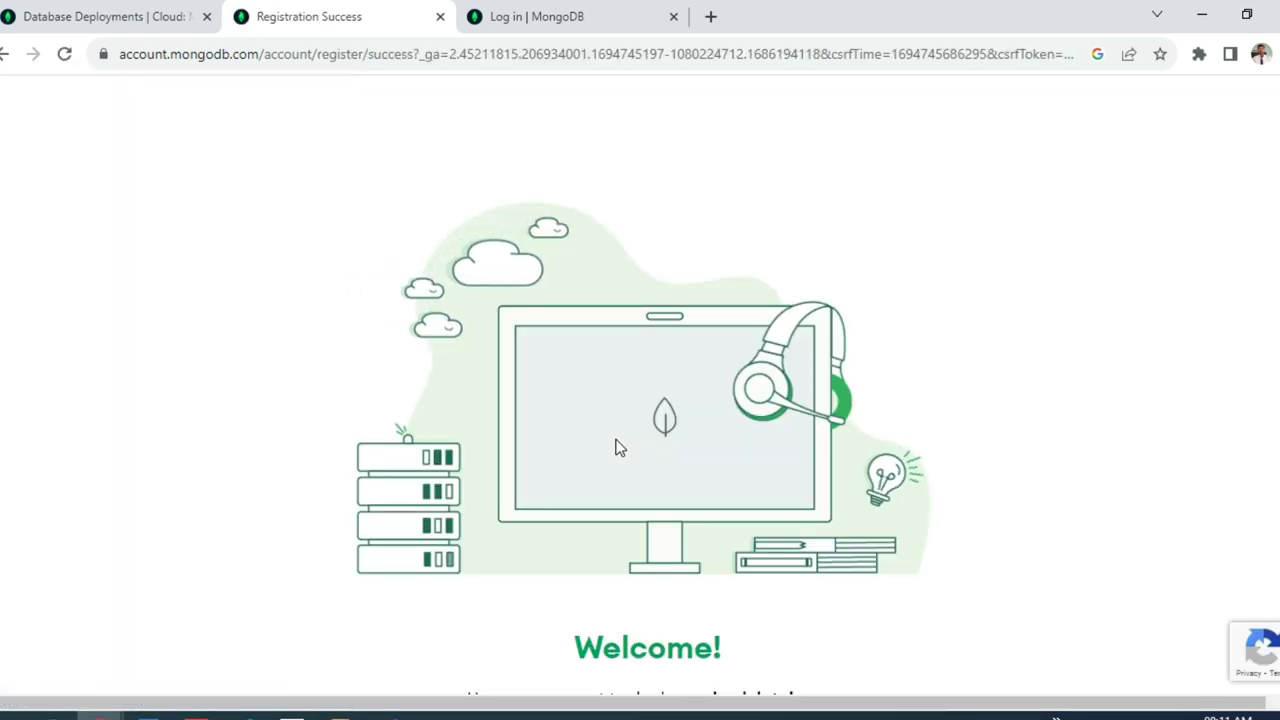
pyautogui.scroll(-1, 616, 447)
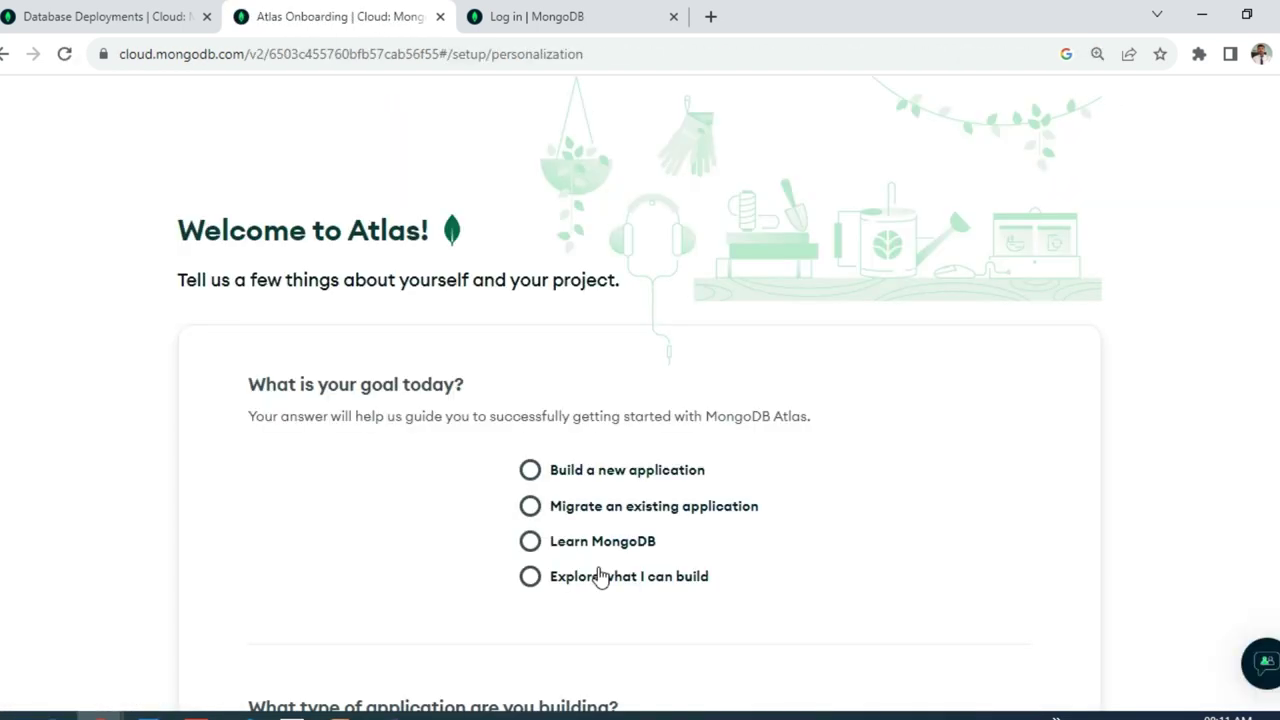
# Answer the onboarding questions with the goal "Learn MongoDB" and the application type "I'm just exploring"
pyautogui.scroll(-2, 548, 481)
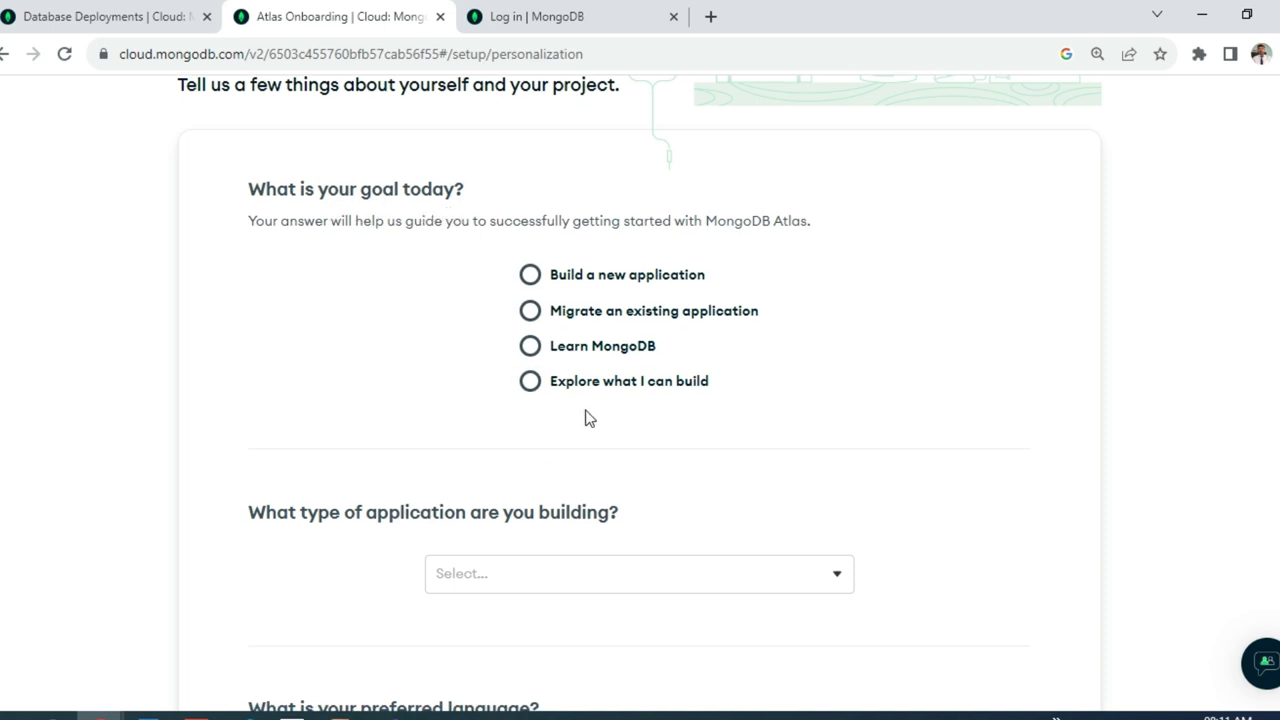
pyautogui.click(529, 346)
pyautogui.scroll(-1, 866, 500)
pyautogui.scroll(-2, 866, 500)
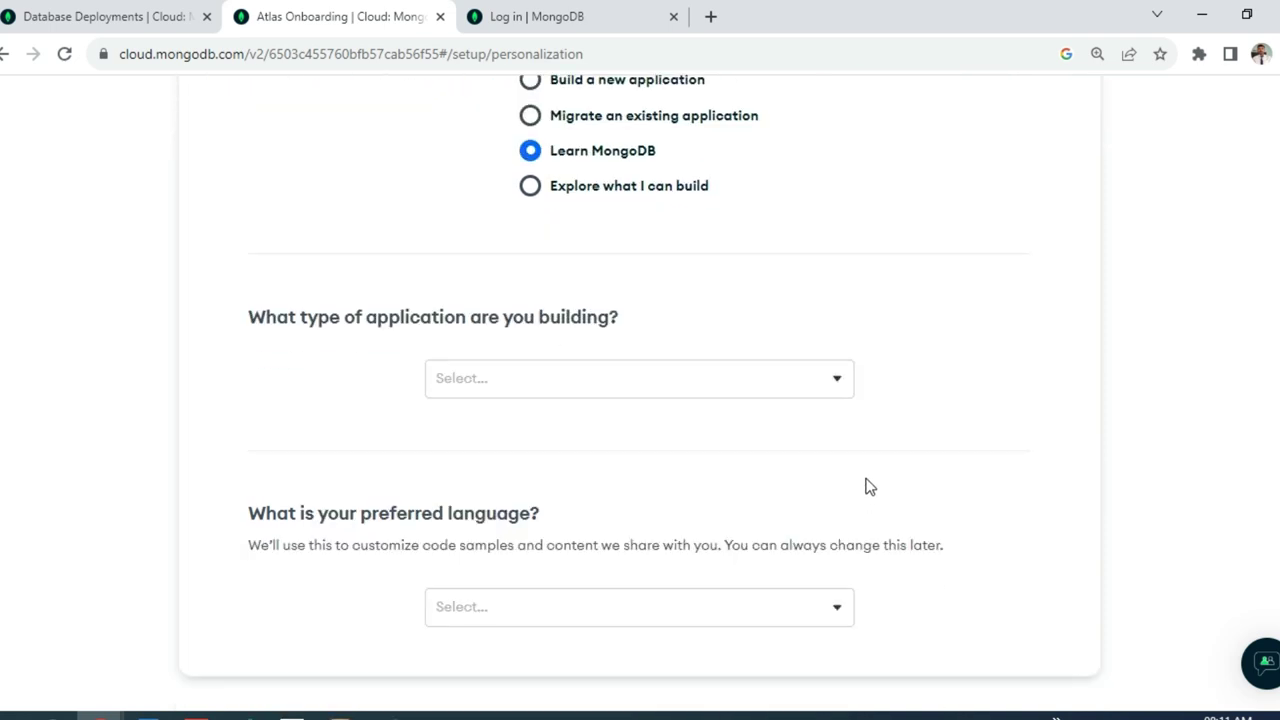
pyautogui.click(625, 385)
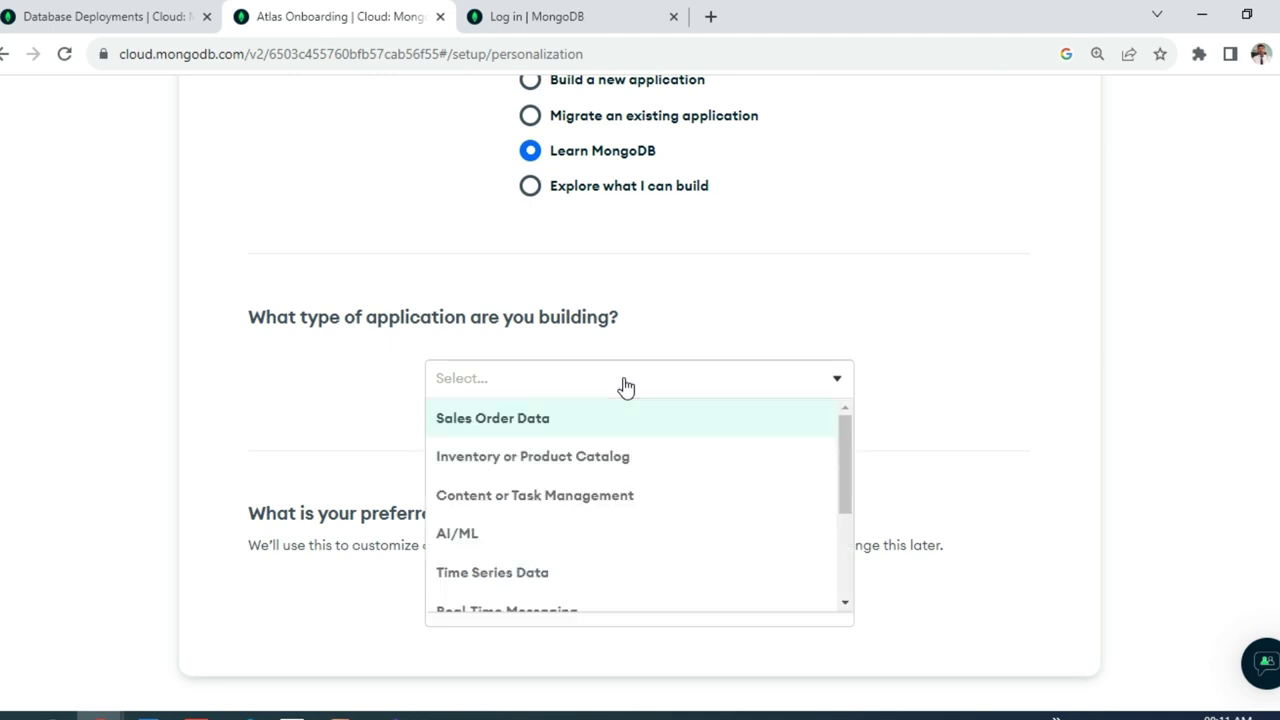
pyautogui.scroll(-5, 561, 510)
pyautogui.click(528, 556)
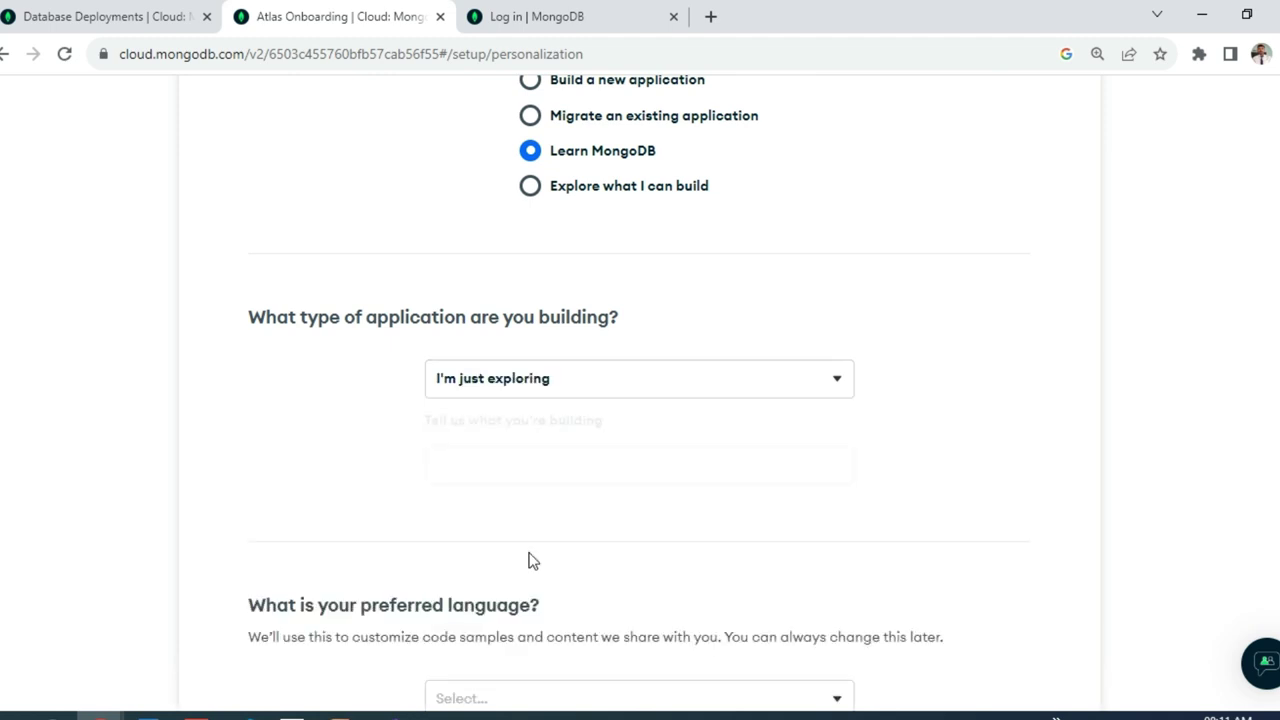
# Set the preferred language to JavaScript and finish the onboarding questionnaire
pyautogui.scroll(-2, 685, 477)
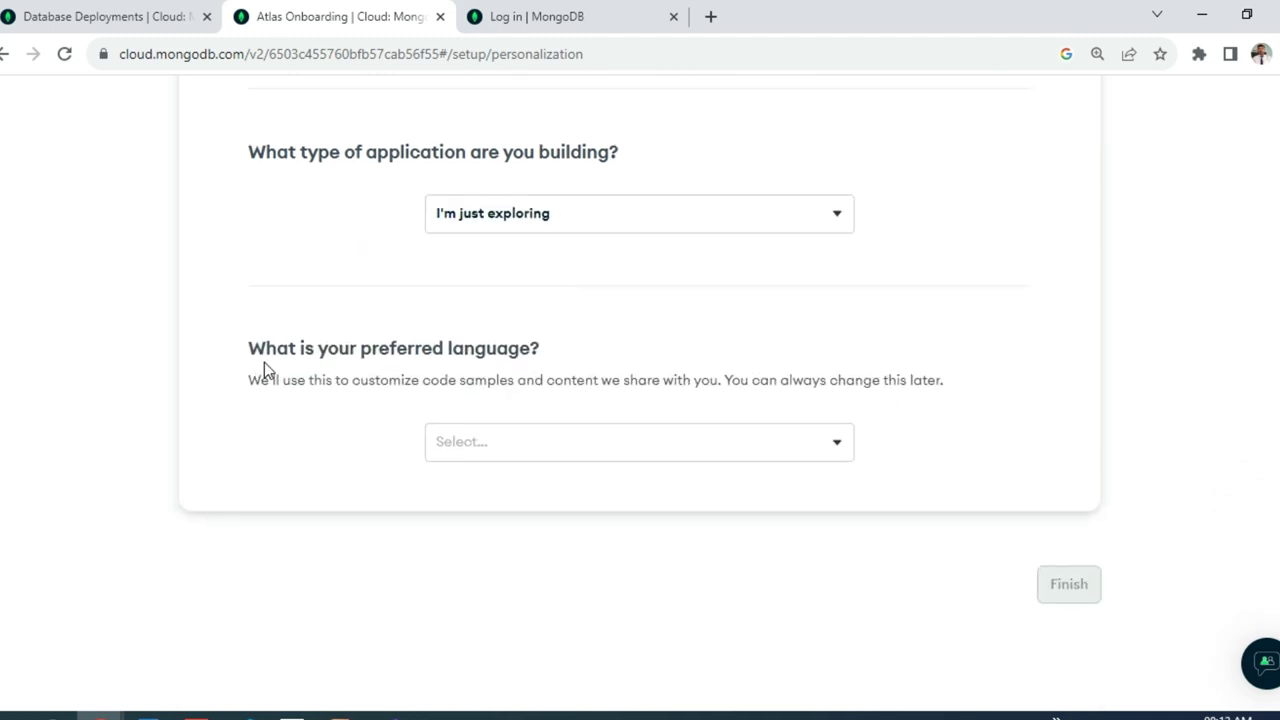
pyautogui.click(533, 452)
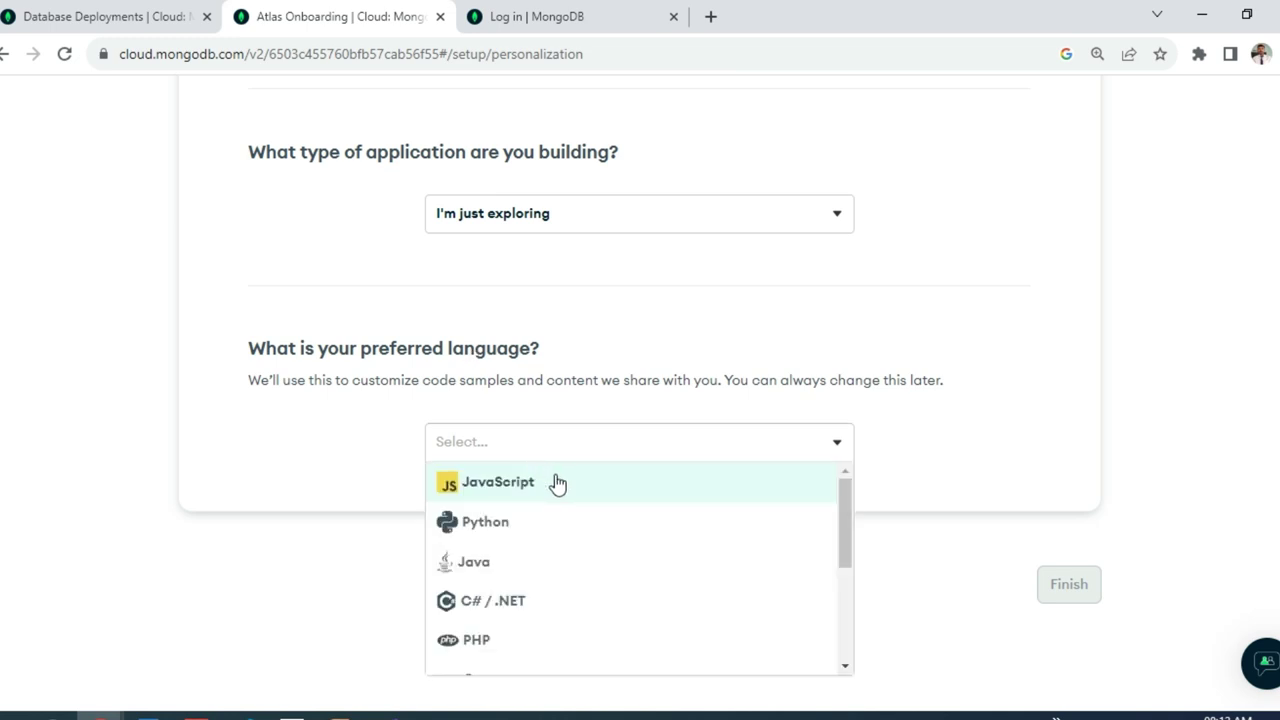
pyautogui.click(557, 483)
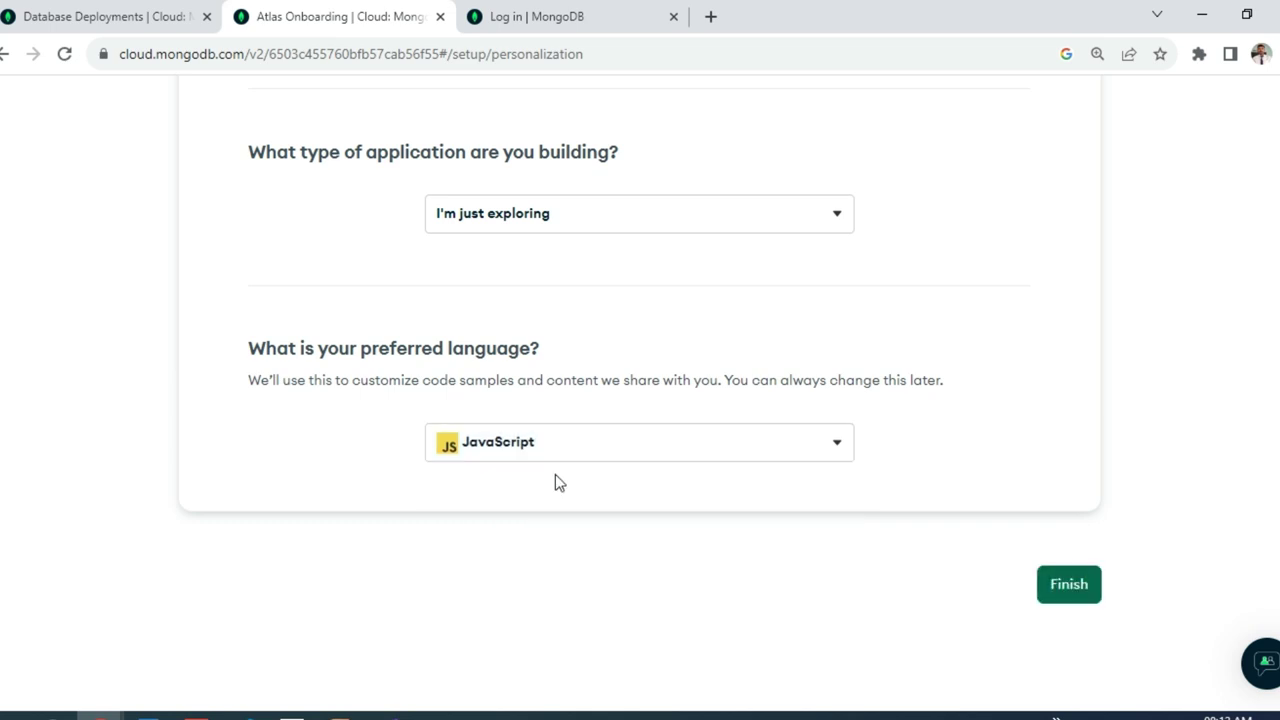
pyautogui.click(1045, 584)
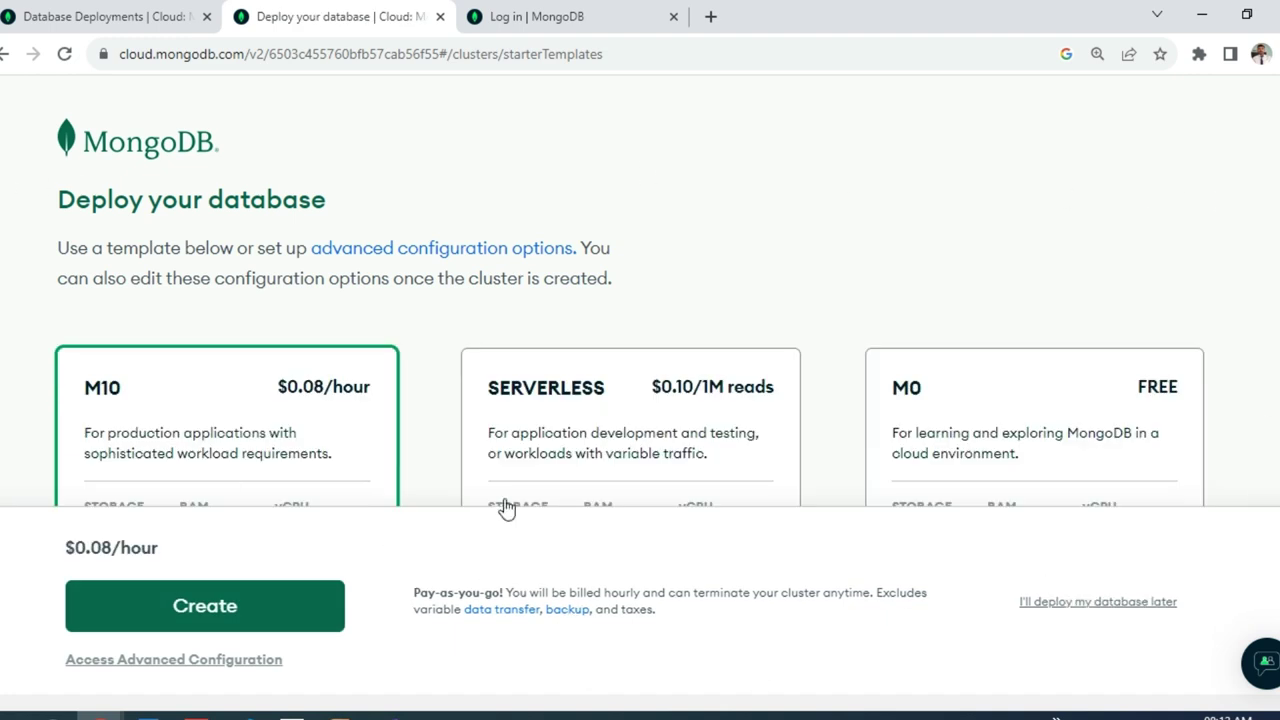
# Create a free M0 cluster named Cluster0, using AWS as provider and the N. Virginia (us-east-1) region
pyautogui.scroll(-2, 506, 507)
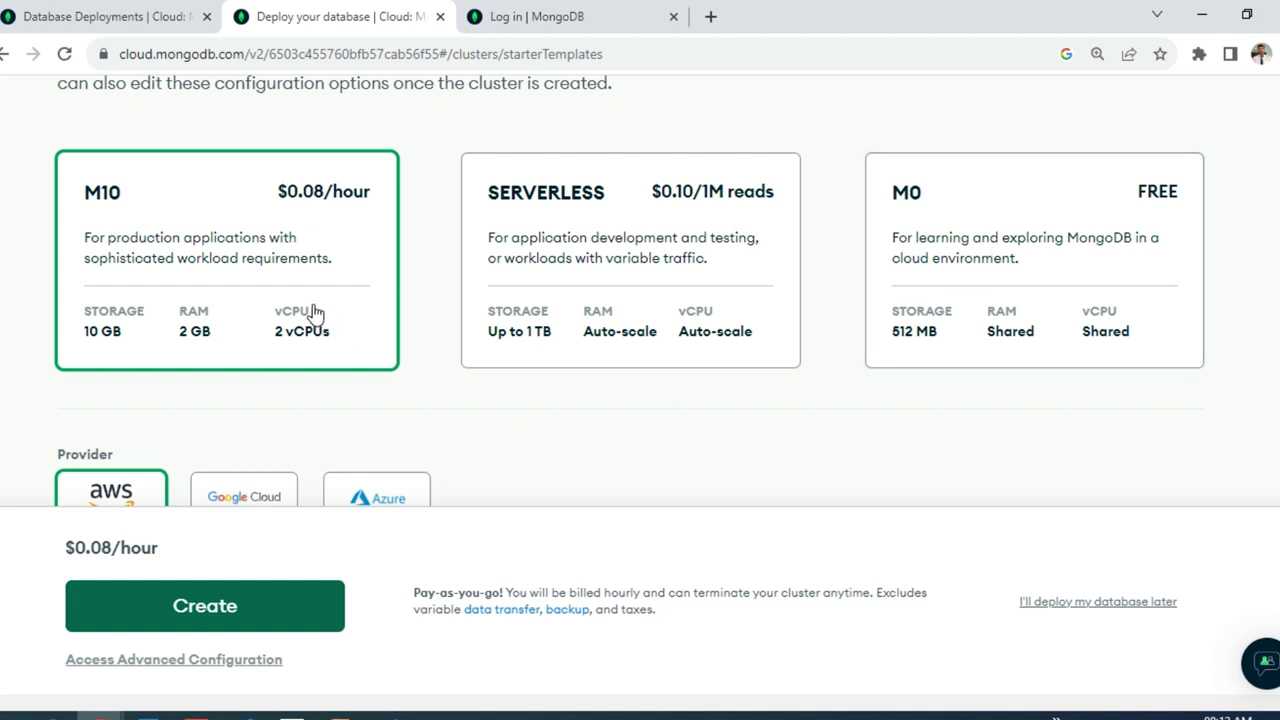
pyautogui.click(989, 262)
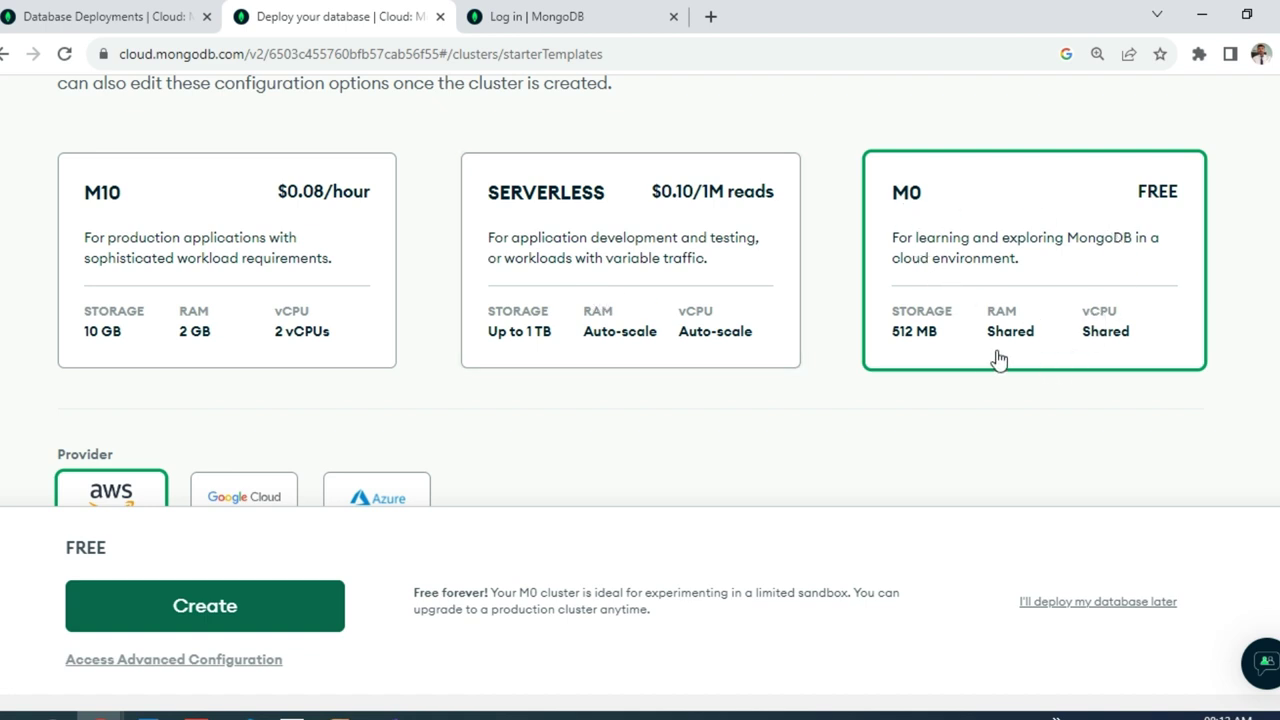
pyautogui.scroll(-1, 980, 357)
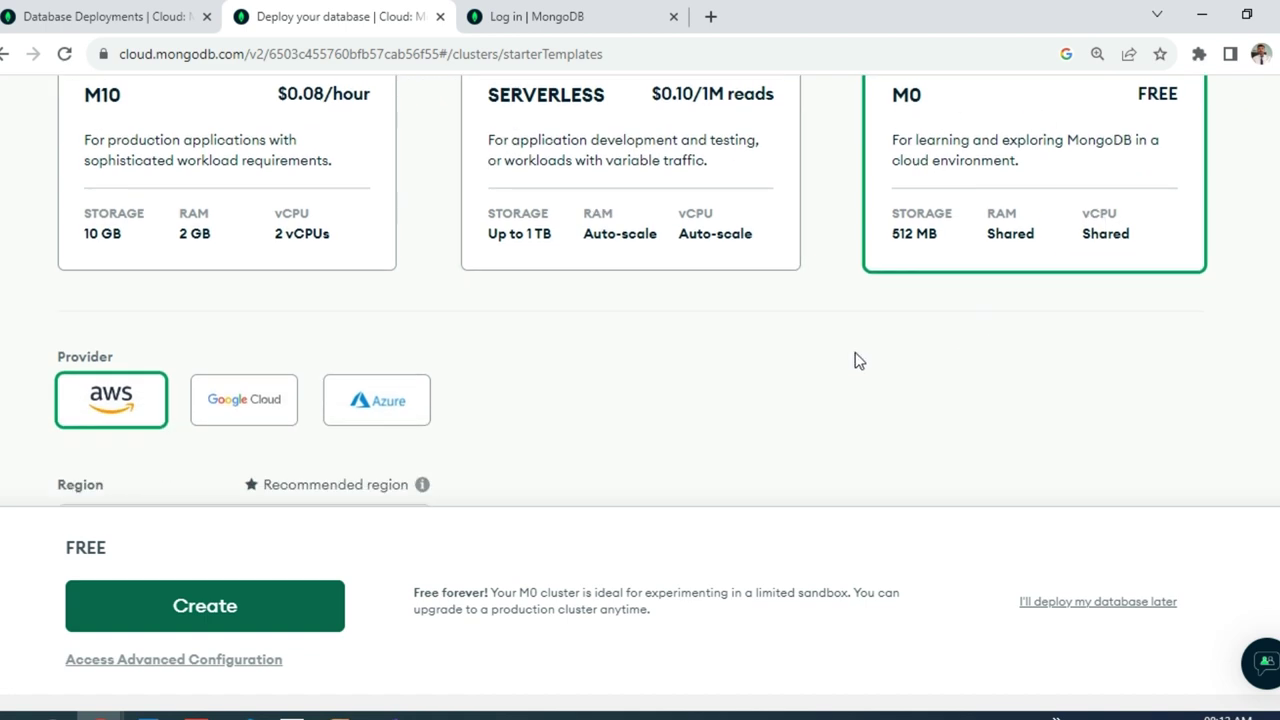
pyautogui.scroll(-3, 860, 355)
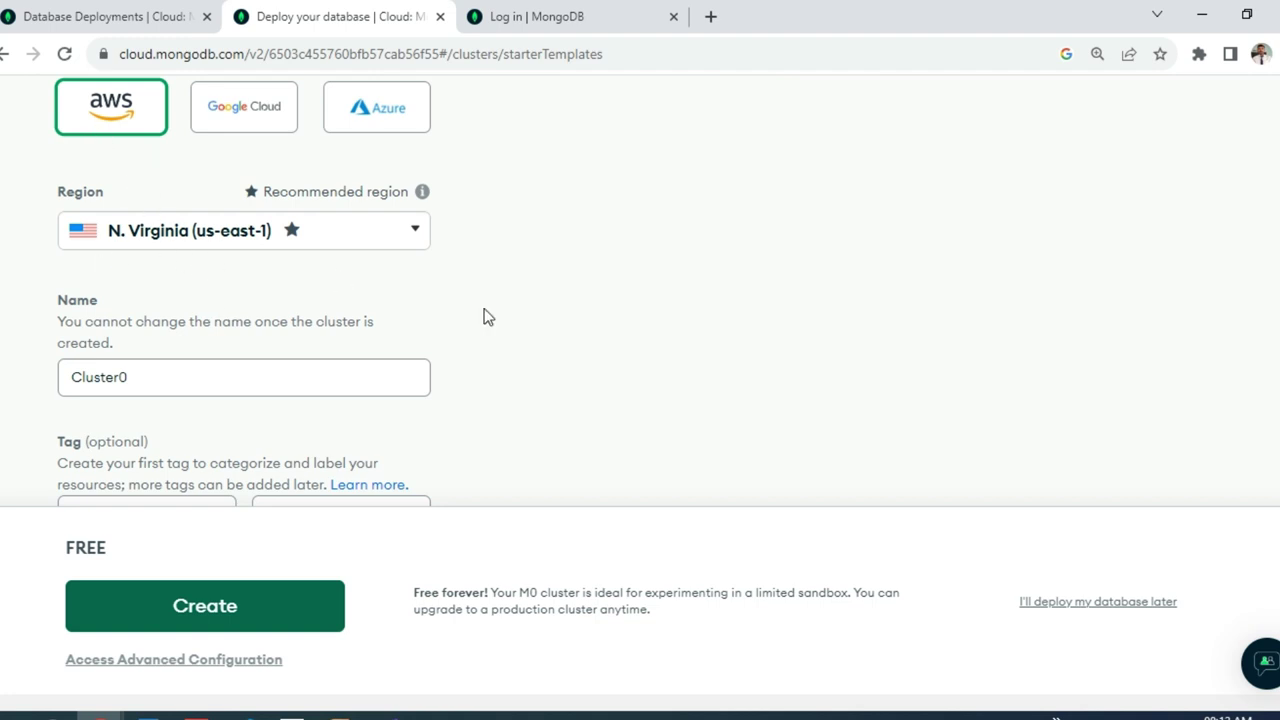
pyautogui.scroll(-1, 487, 316)
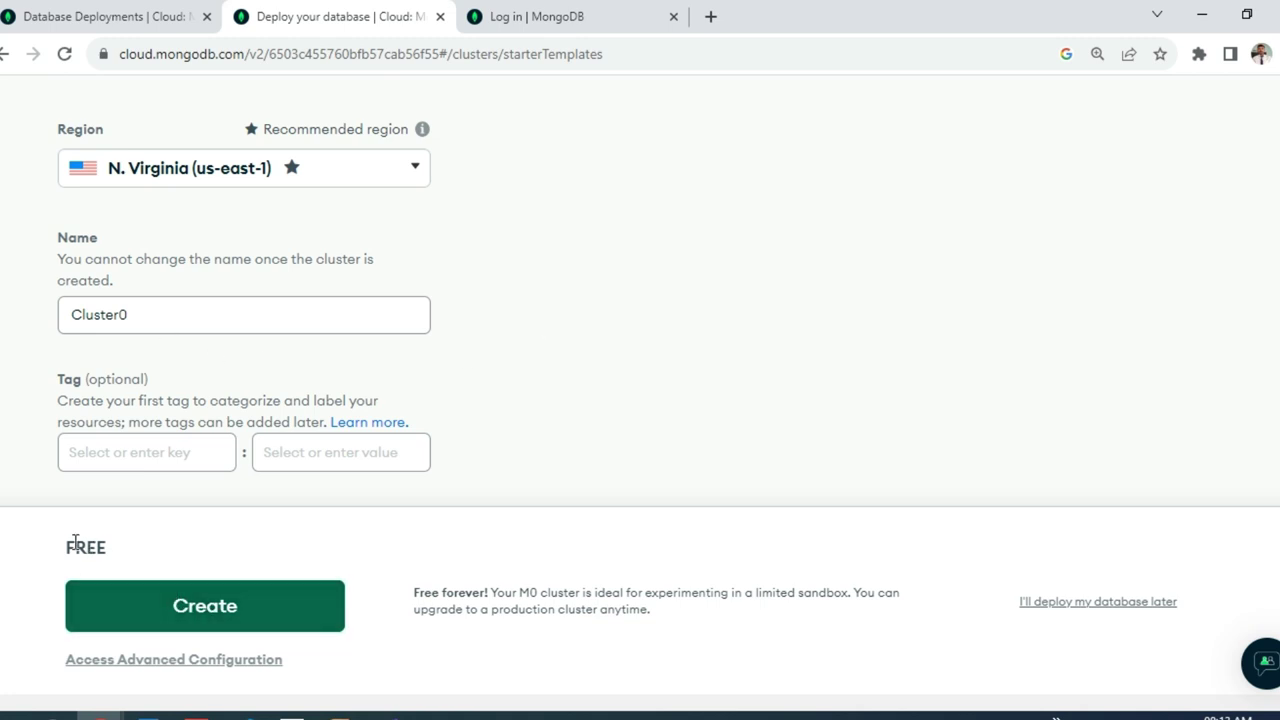
pyautogui.moveTo(63, 546); pyautogui.dragTo(126, 553)
pyautogui.click(263, 600)
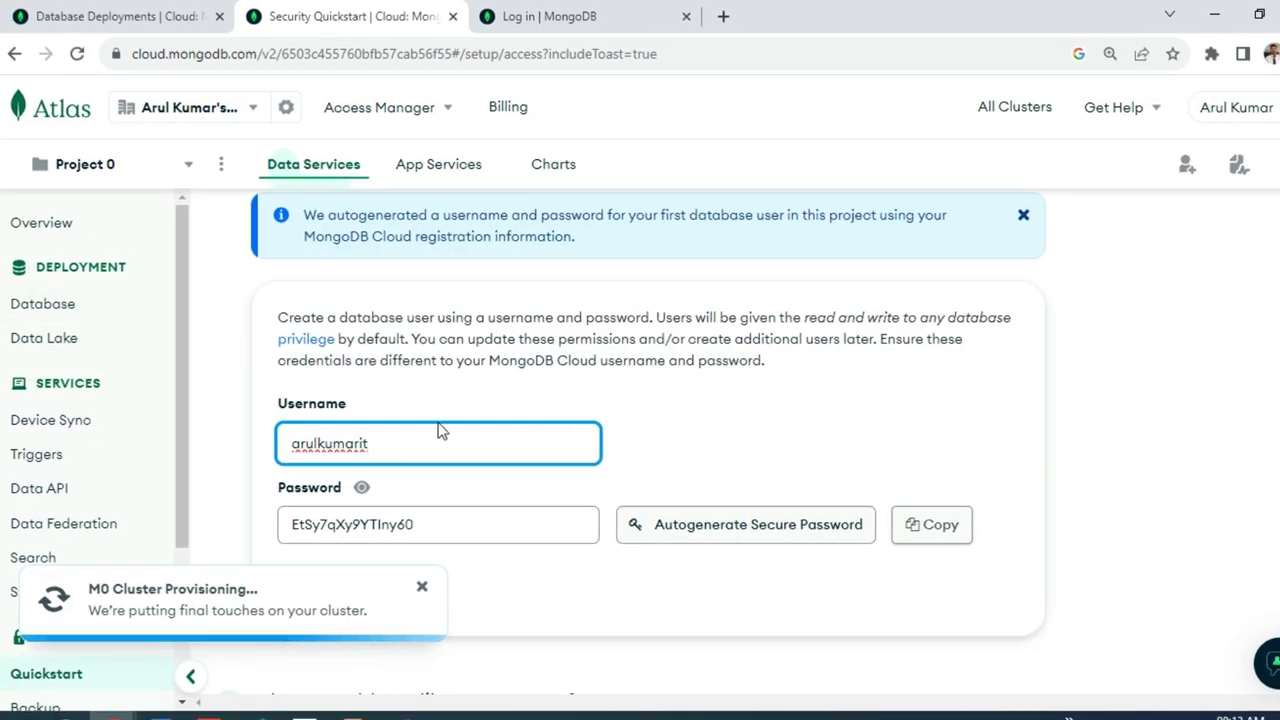
# Replace the suggested database username with the user's own short username, keeping the autogenerated password
pyautogui.scroll(-1, 437, 431)
pyautogui.moveTo(404, 349); pyautogui.dragTo(264, 352)
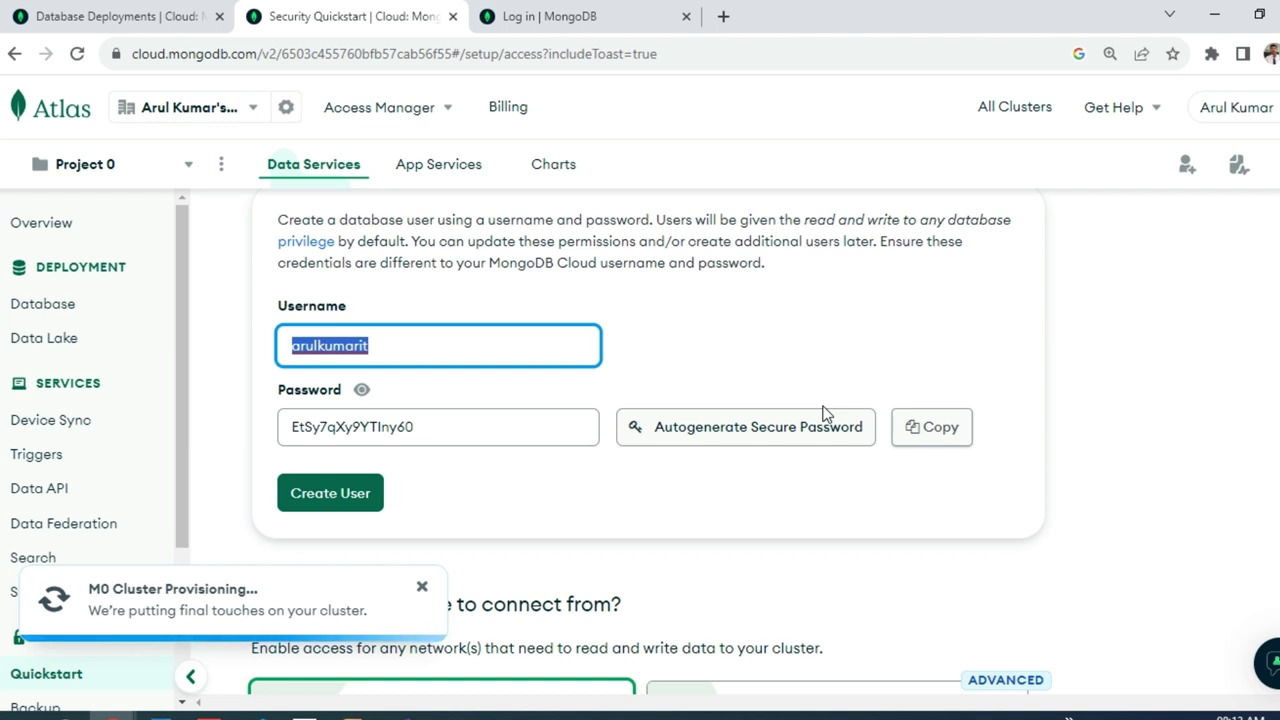
pyautogui.write('arul')
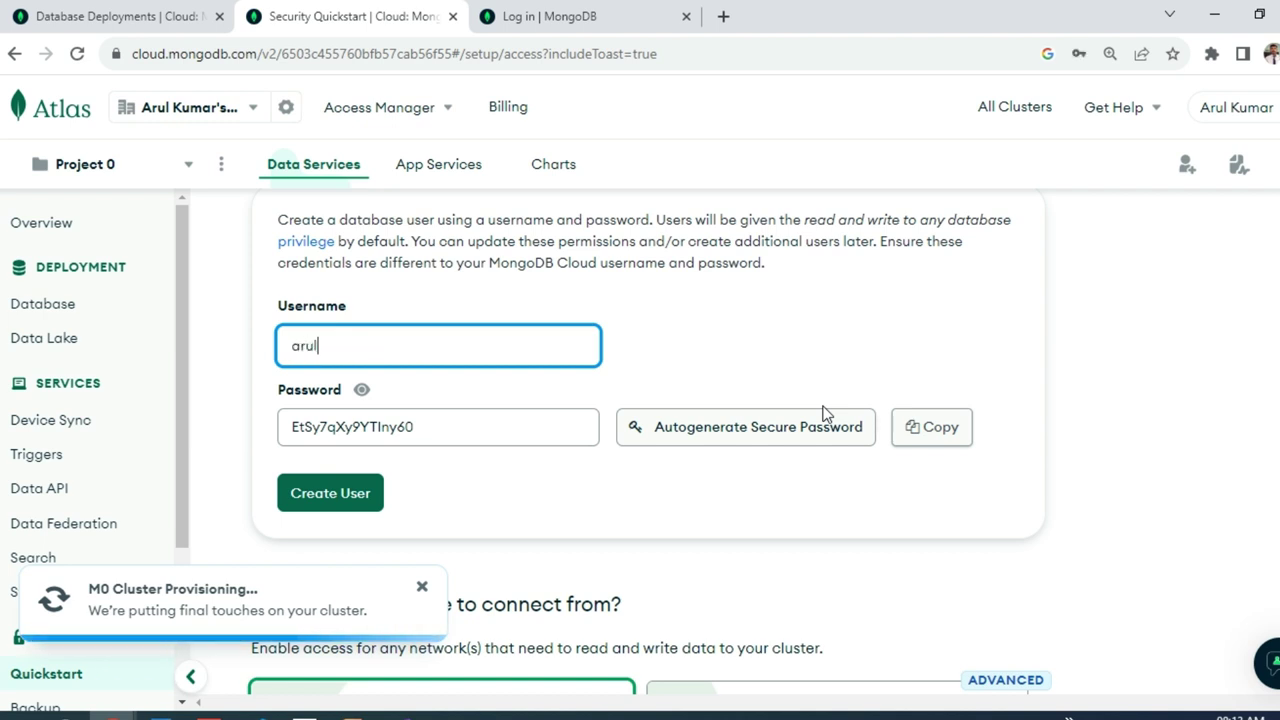
pyautogui.press('Tab')
pyautogui.press('Tab')
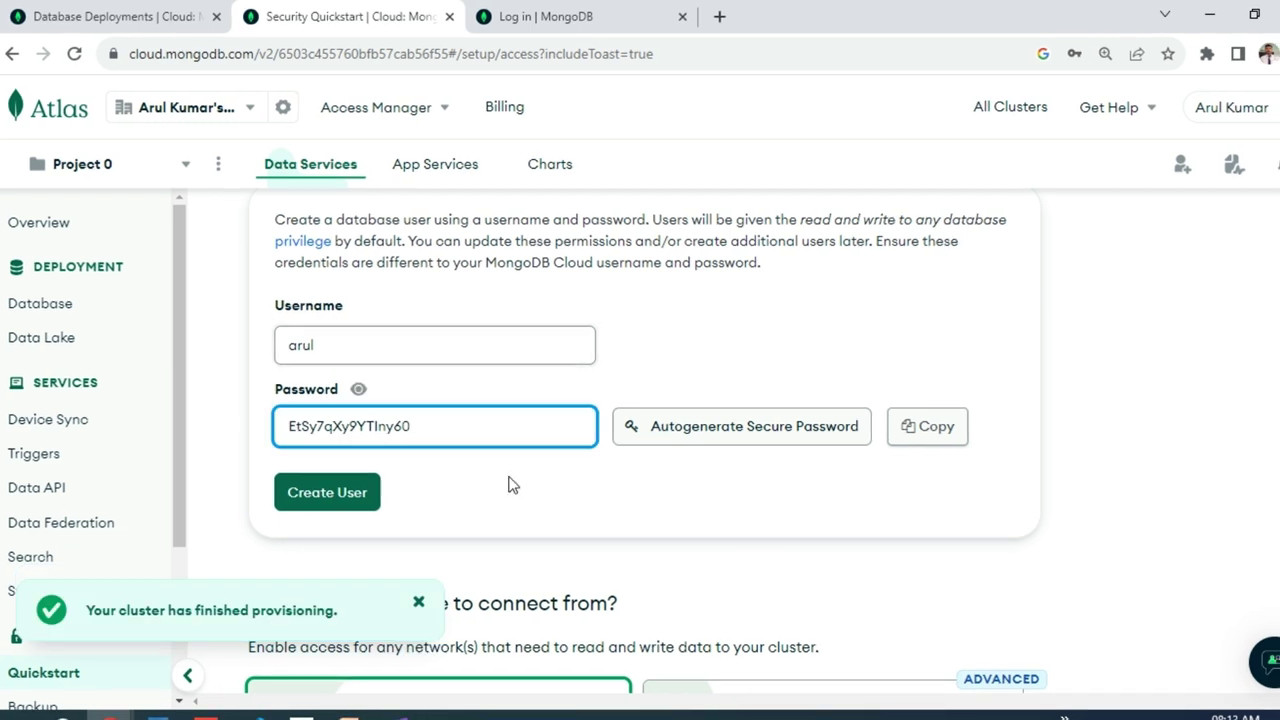
pyautogui.doubleClick(394, 350)
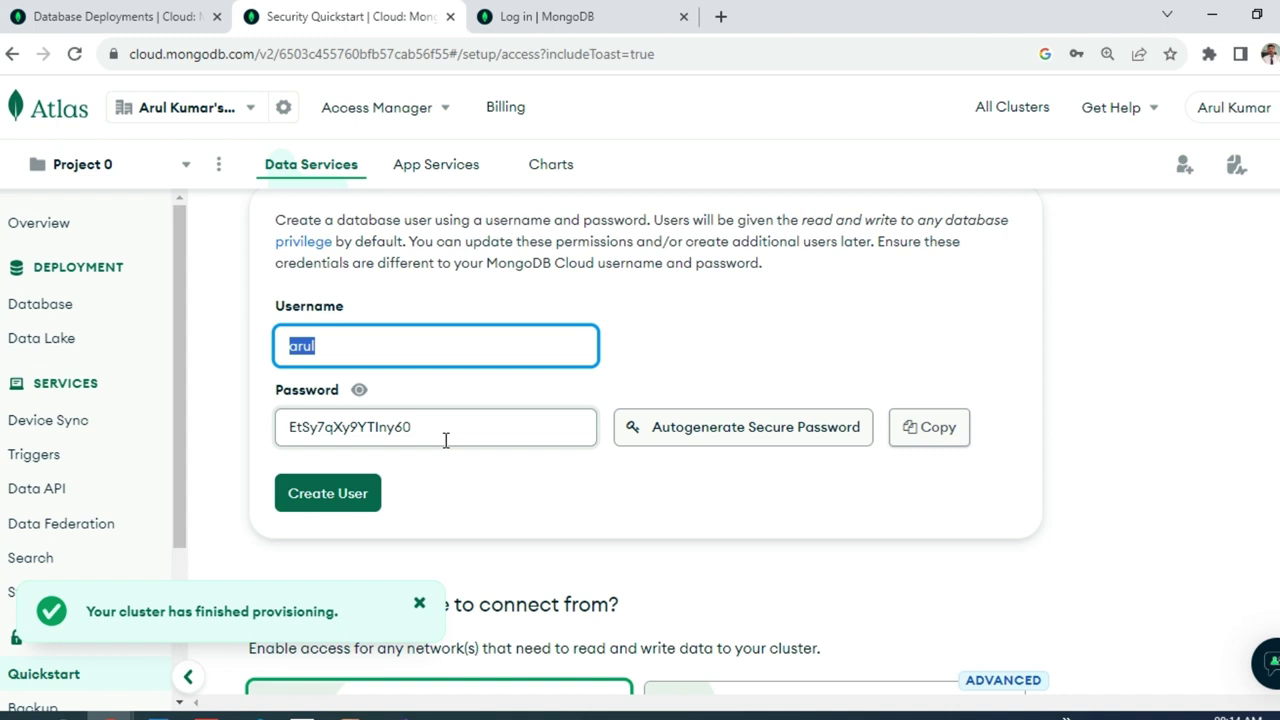
pyautogui.moveTo(446, 440); pyautogui.dragTo(281, 426)
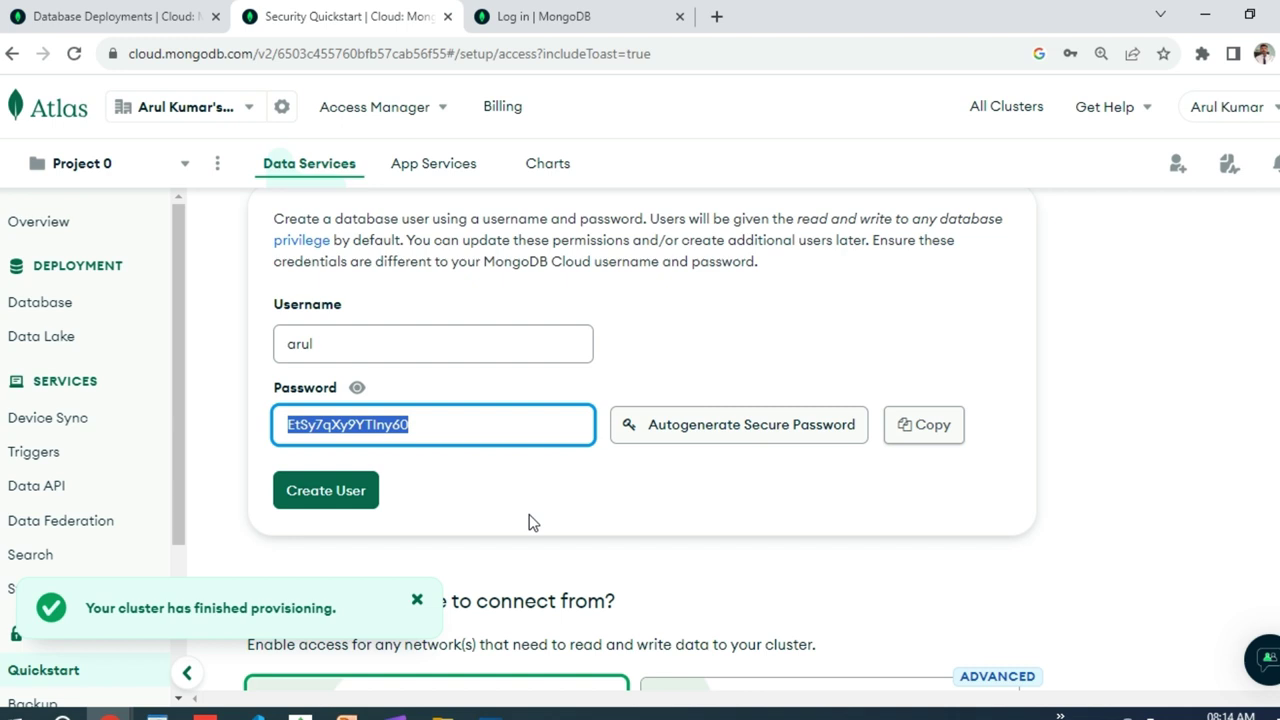
# Add the current IP address to the IP Access List for the local environment
pyautogui.scroll(-5, 529, 514)
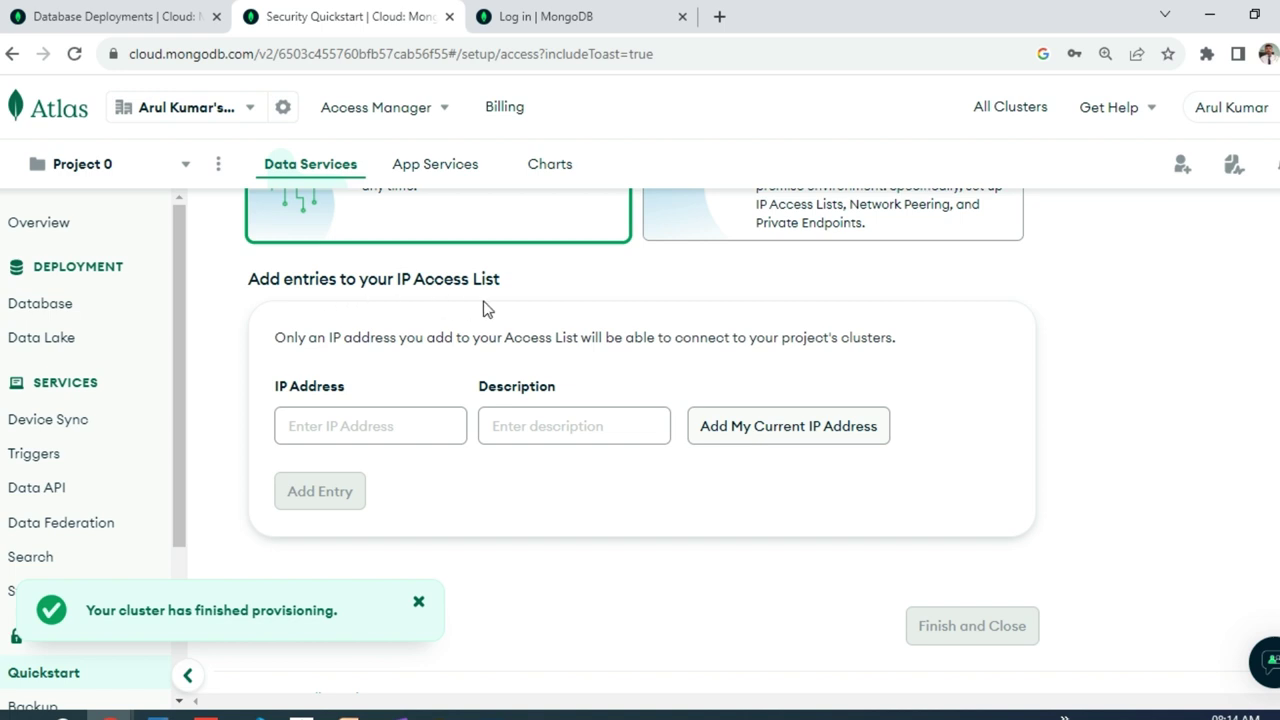
pyautogui.click(781, 437)
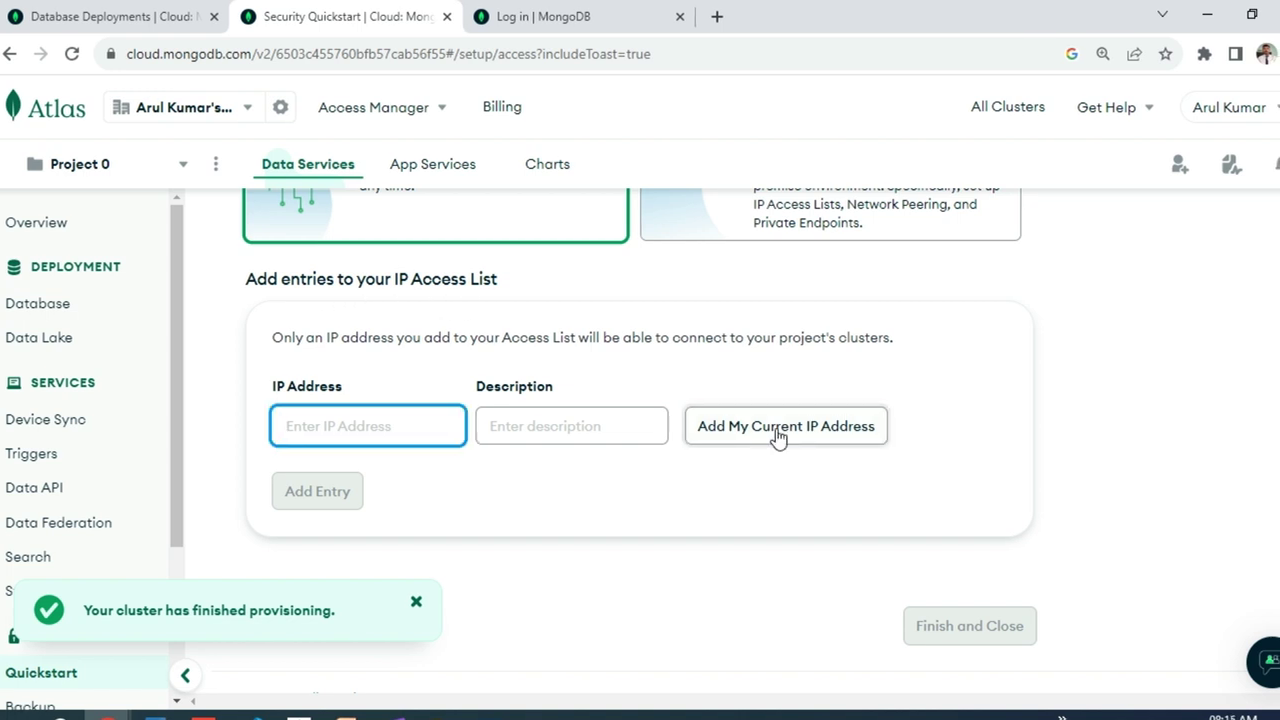
pyautogui.click(778, 437)
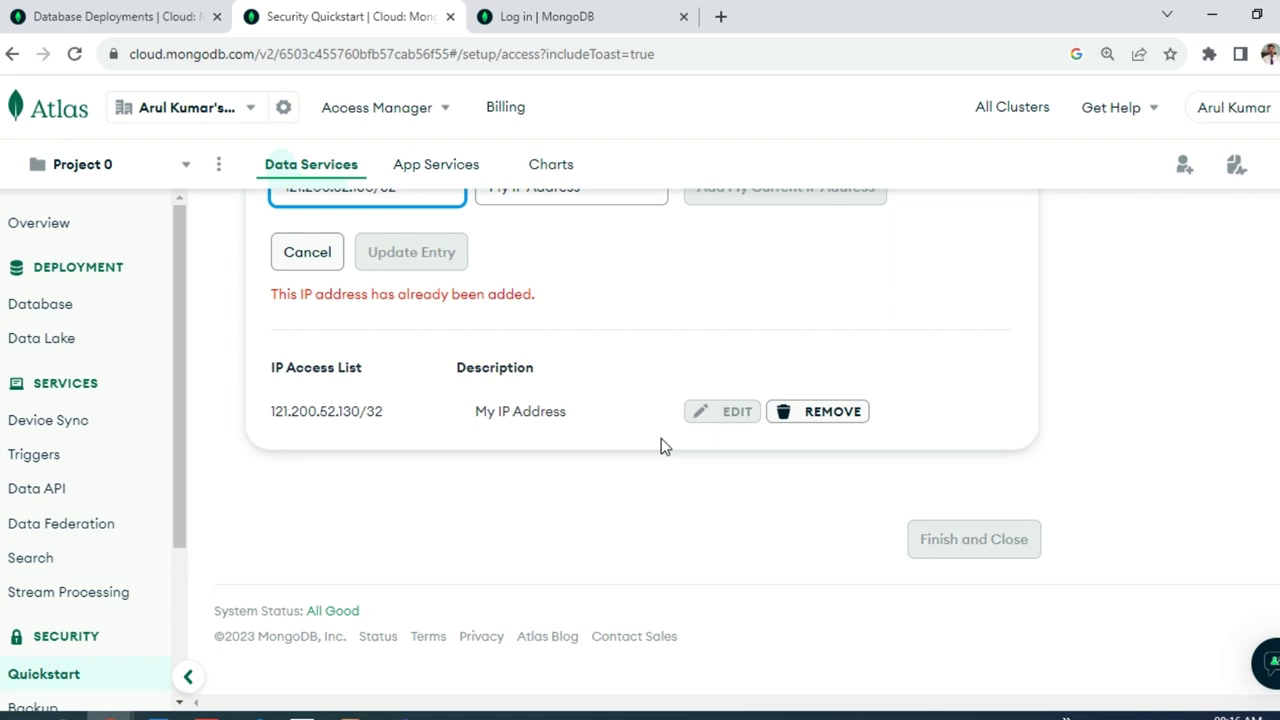
# Create the database user, finish the security quickstart and go to the project overview
pyautogui.scroll(10, 661, 439)
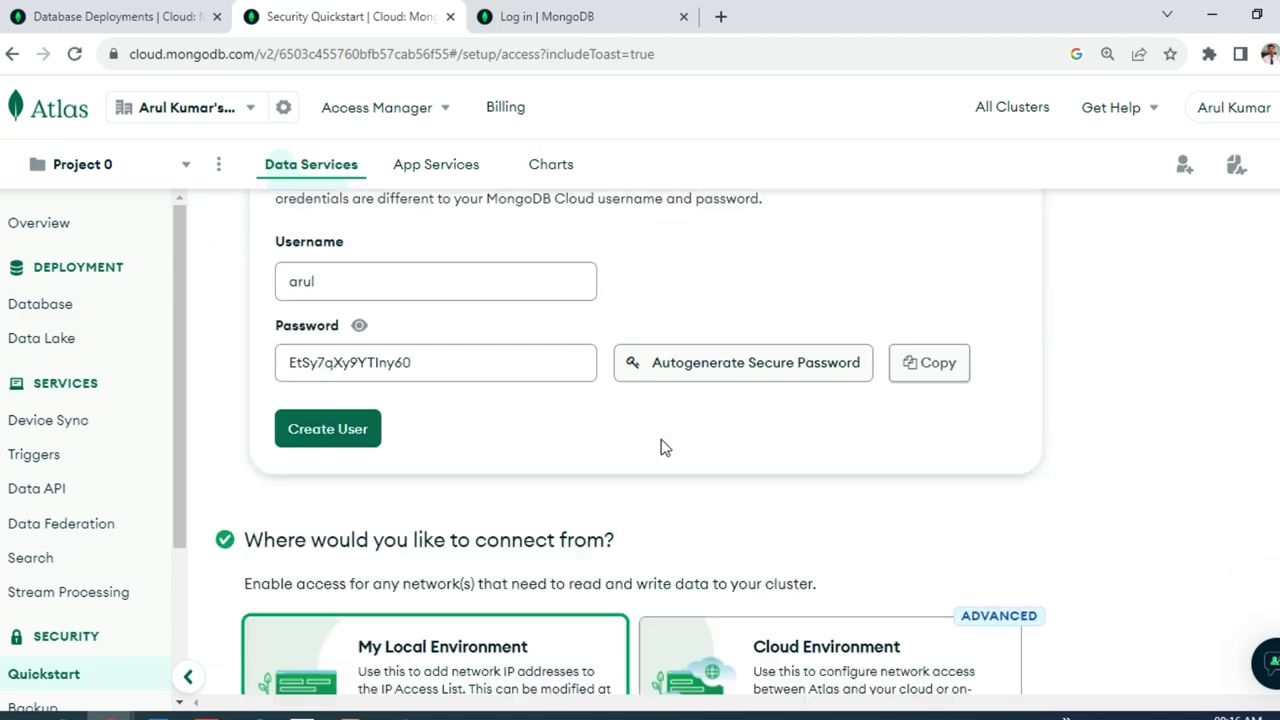
pyautogui.scroll(1, 661, 449)
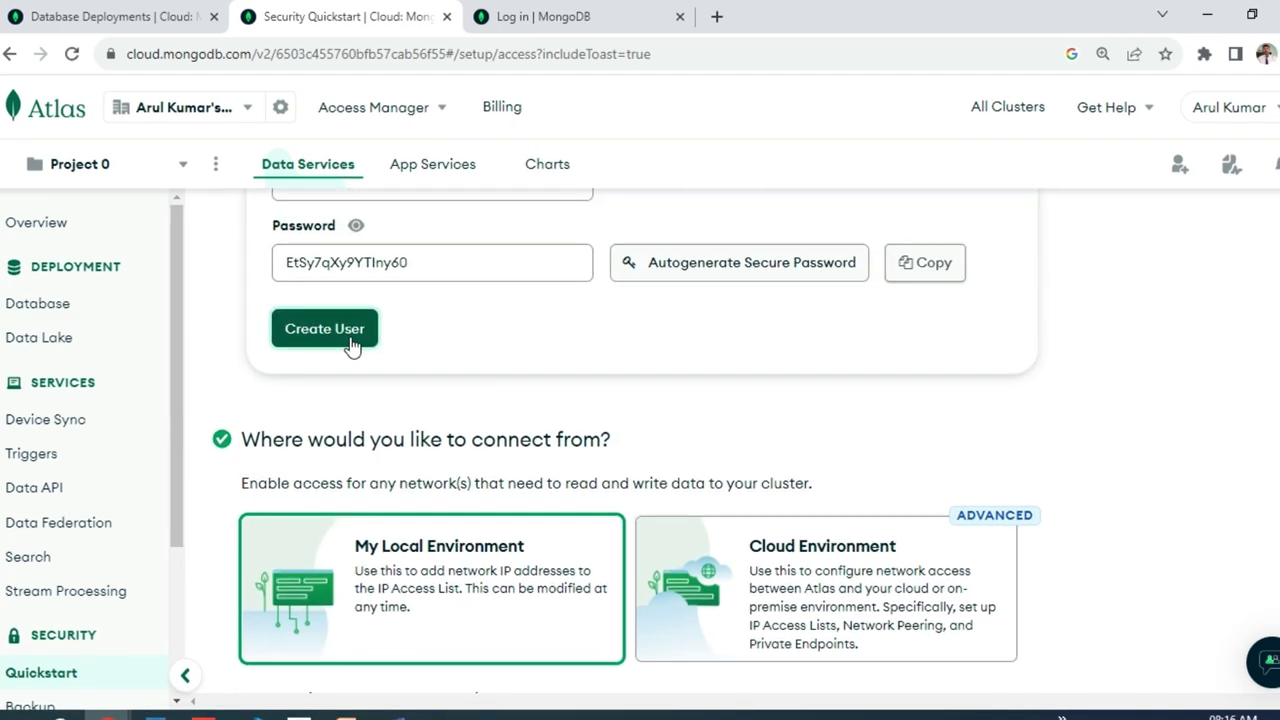
pyautogui.scroll(-10, 800, 474)
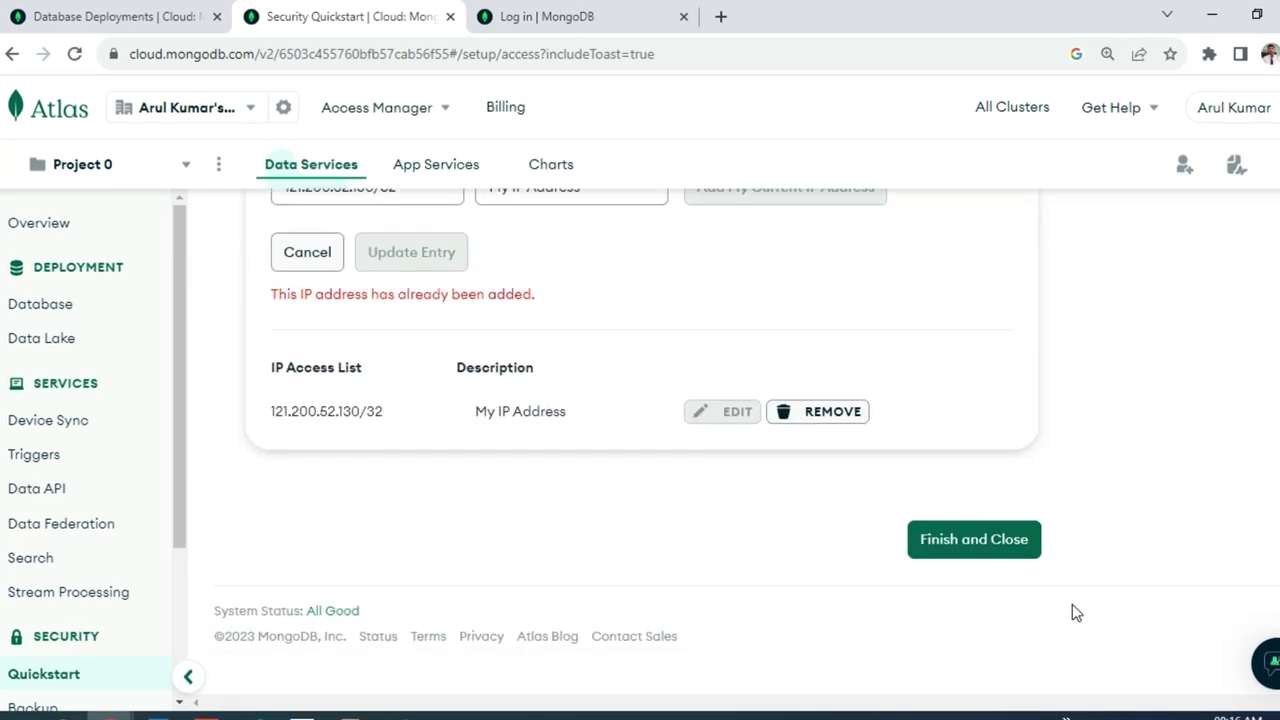
pyautogui.click(996, 539)
pyautogui.click(891, 440)
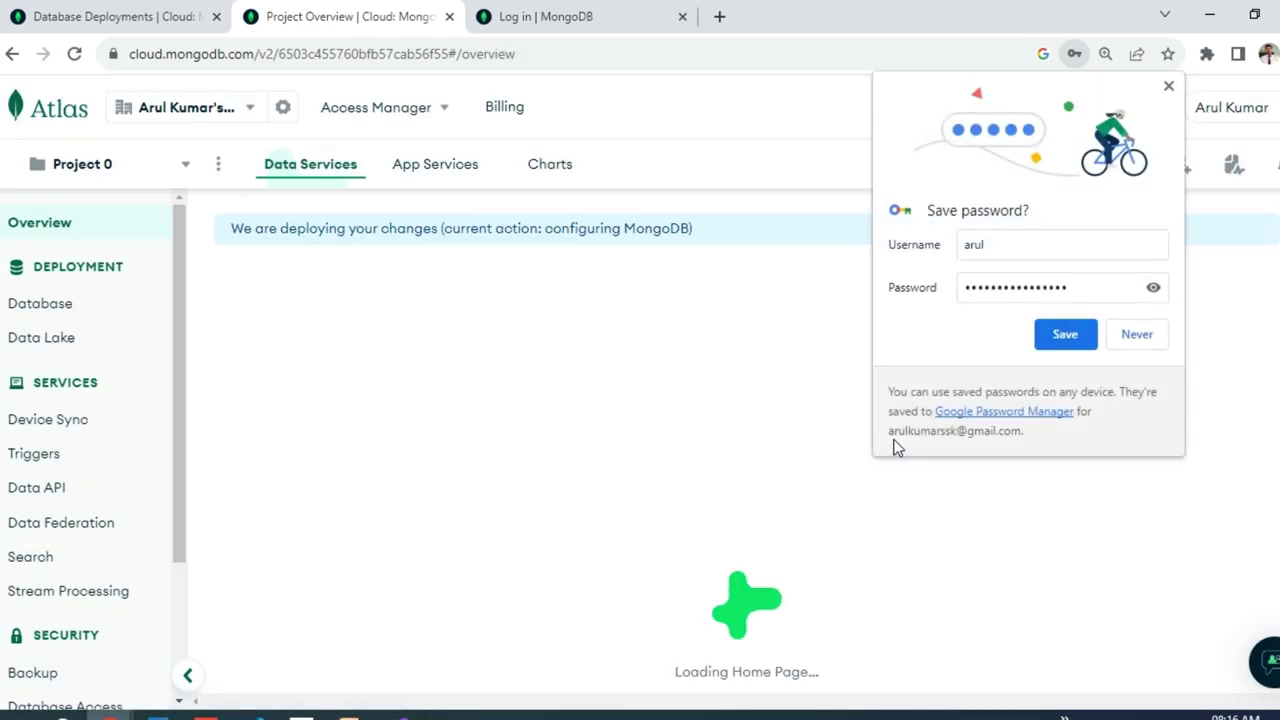
# Open the project's Network Access settings and review the IP Access List
pyautogui.scroll(-2, 117, 550)
pyautogui.click(90, 551)
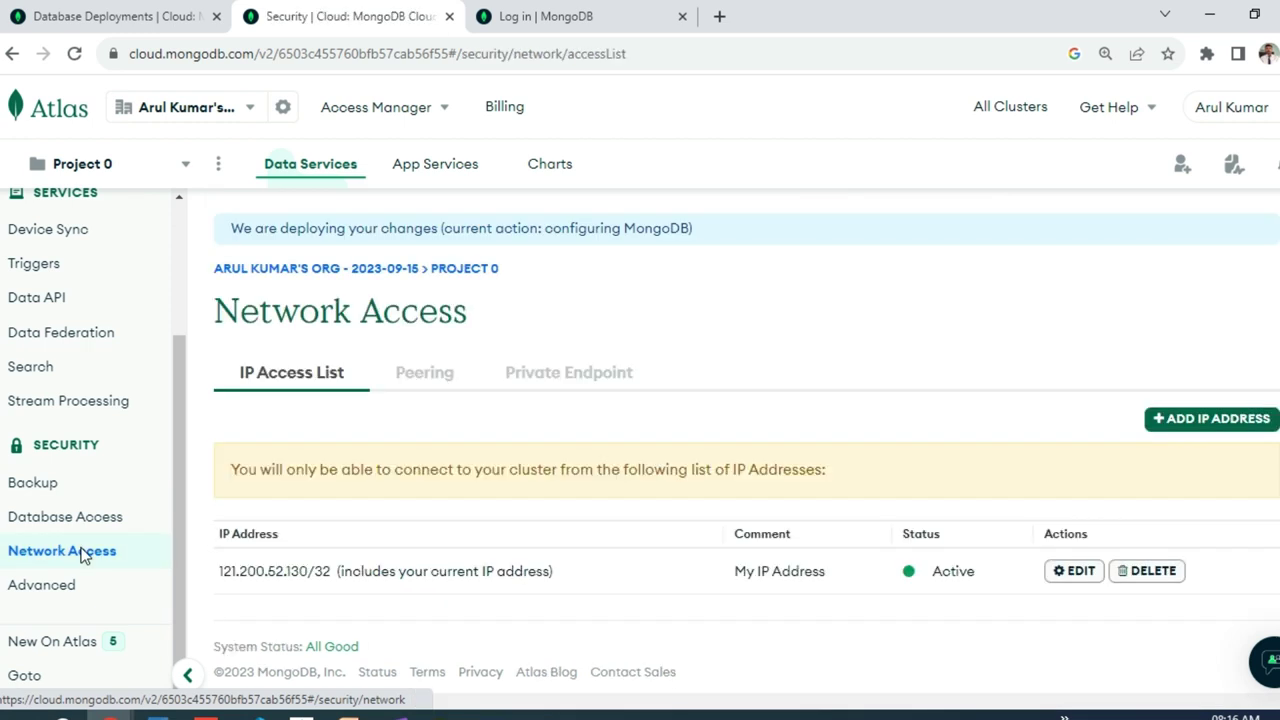
pyautogui.scroll(-1, 240, 572)
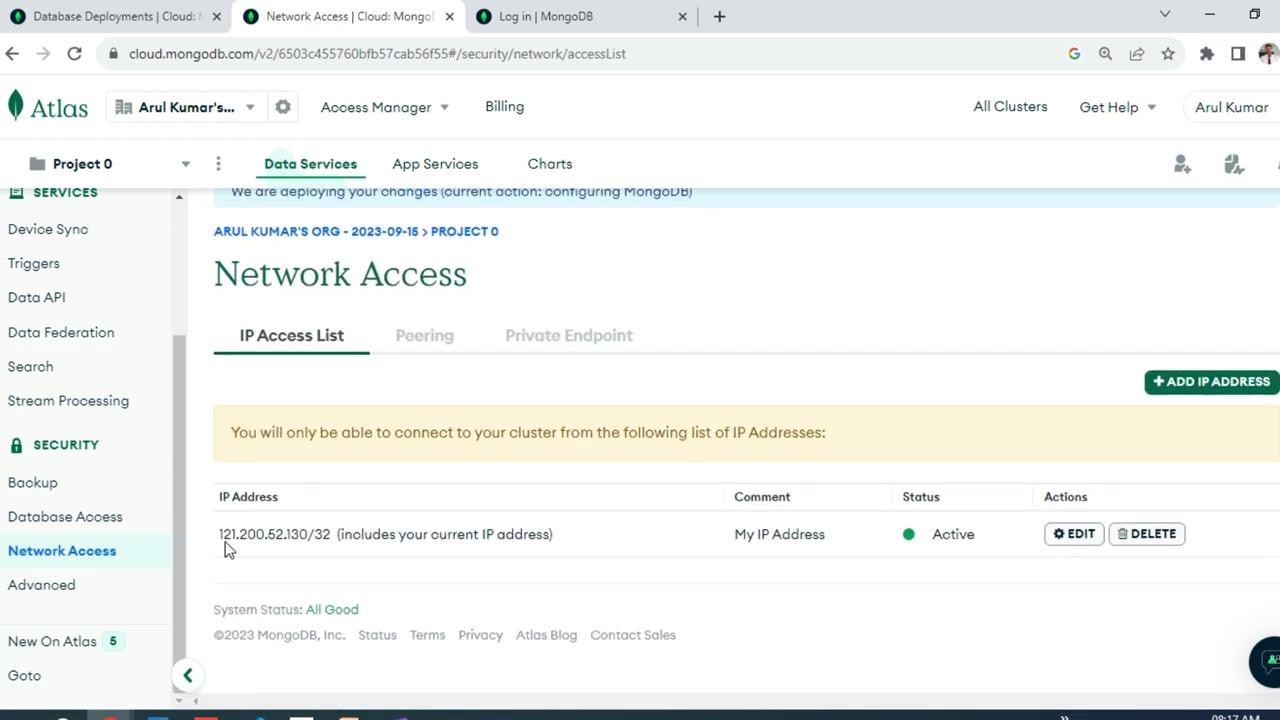
# Edit the existing IP Access List entry to allow access from anywhere (0.0.0.0/0) and confirm the change
pyautogui.moveTo(218, 537); pyautogui.dragTo(583, 545)
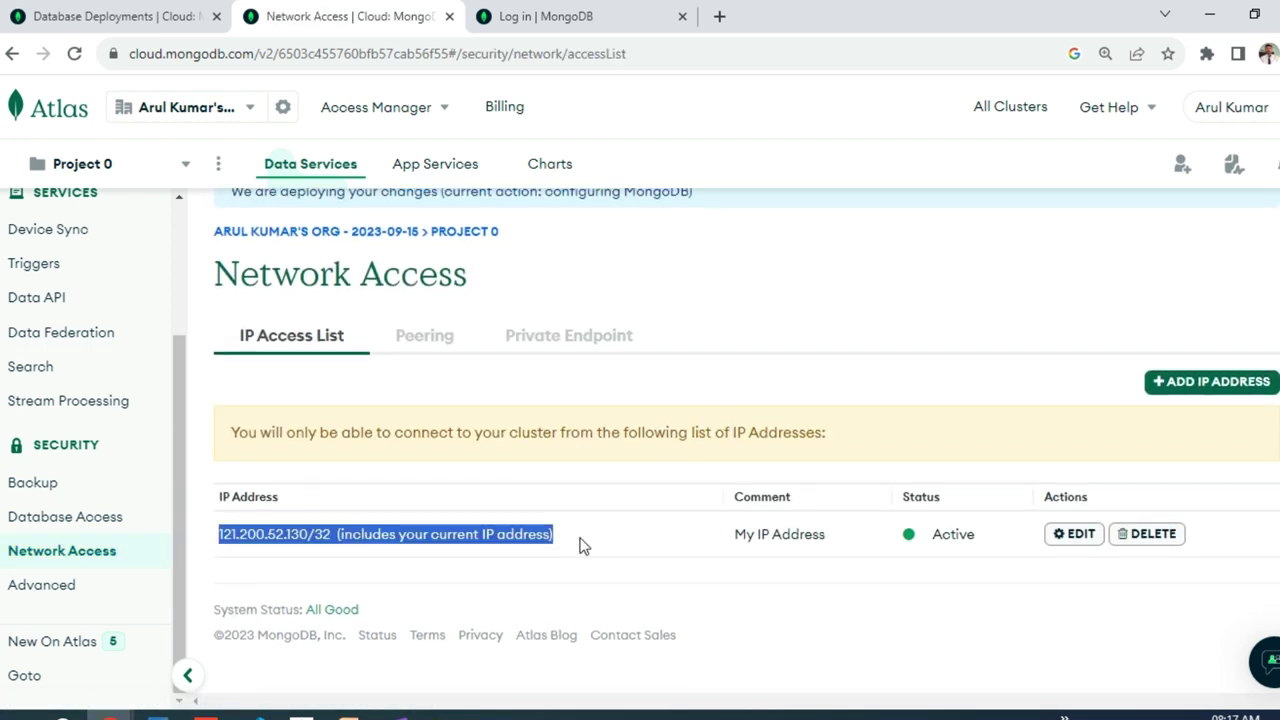
pyautogui.click(1080, 536)
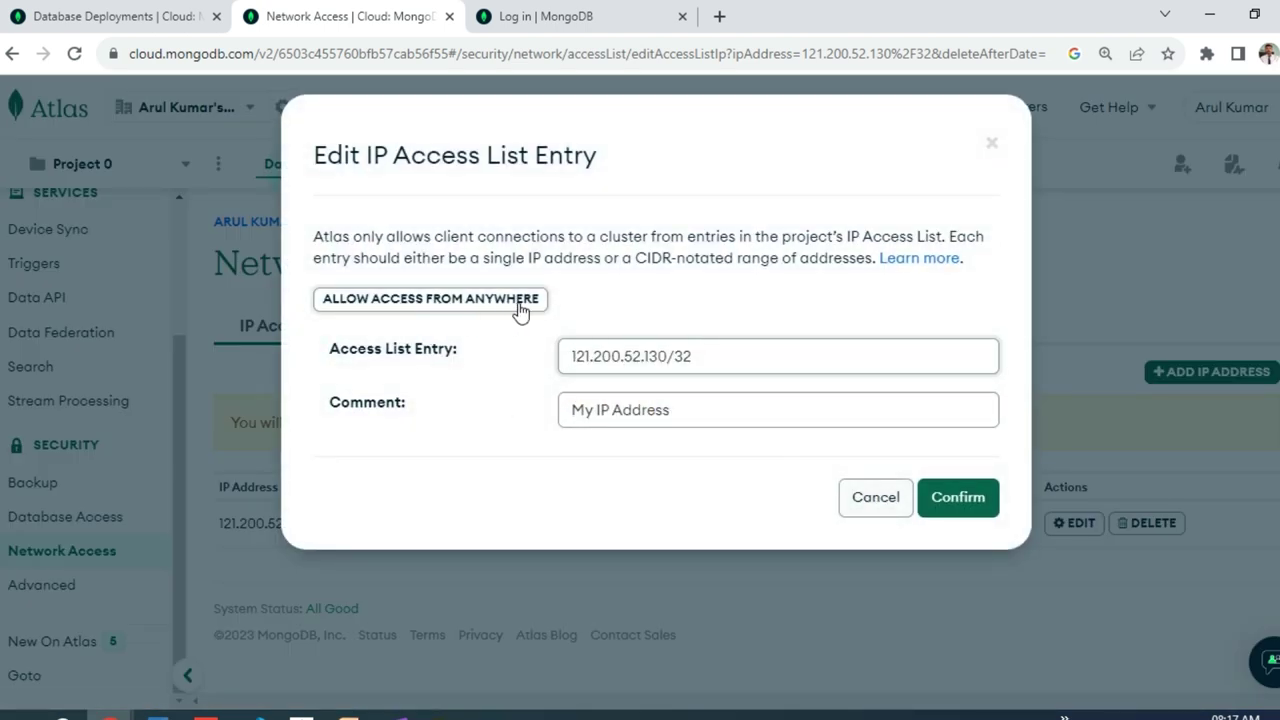
pyautogui.click(434, 308)
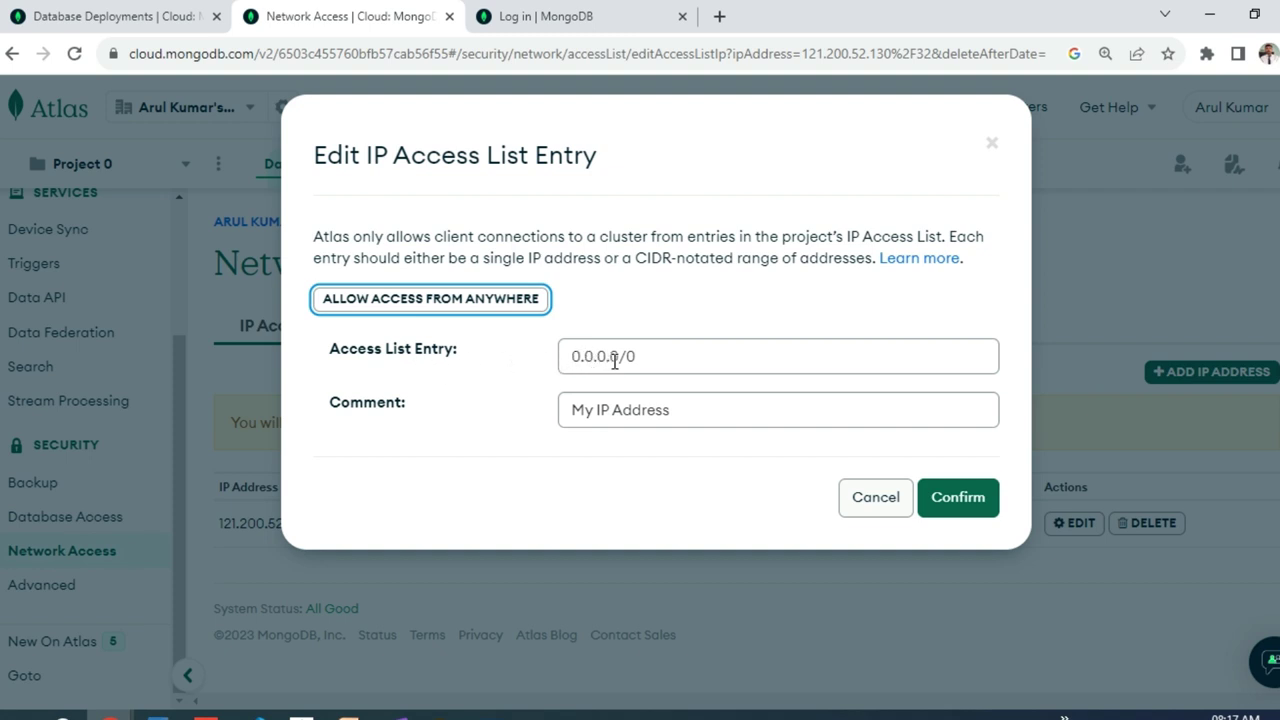
pyautogui.click(958, 497)
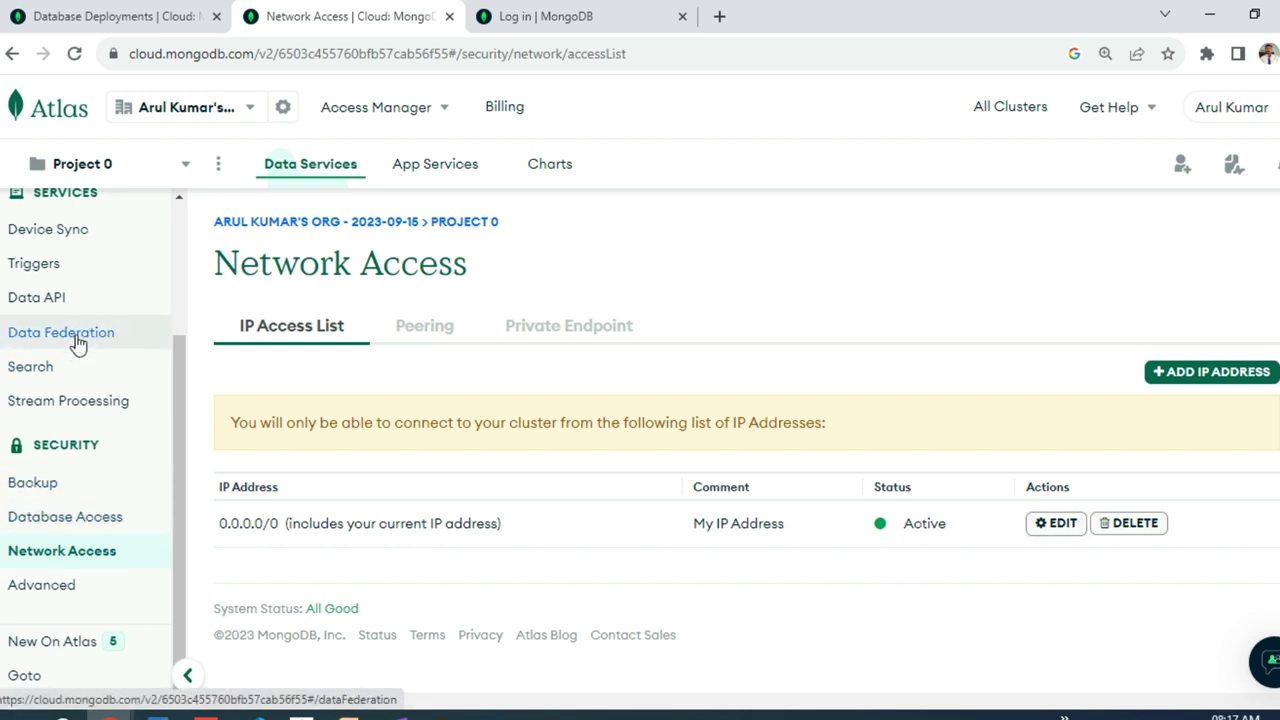
# Open Cluster0 from the project's database deployments, review its overview and go to its collections
pyautogui.scroll(2, 88, 363)
pyautogui.click(58, 310)
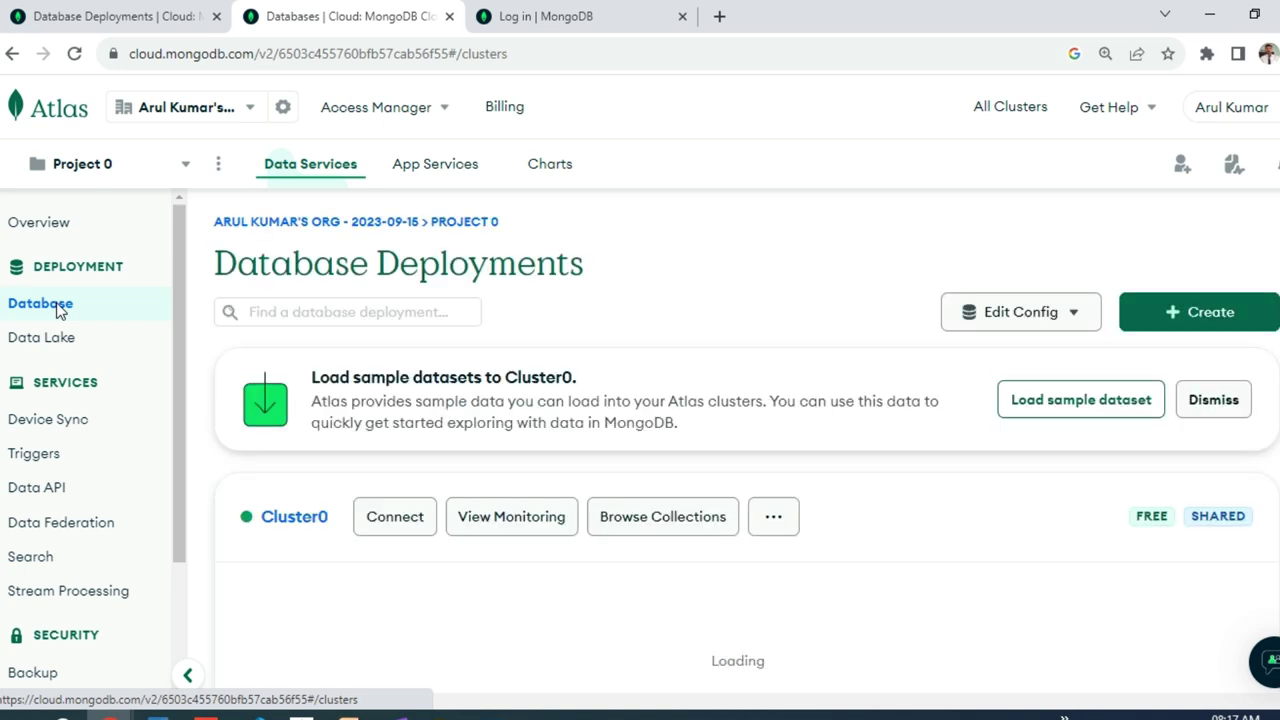
pyautogui.click(306, 527)
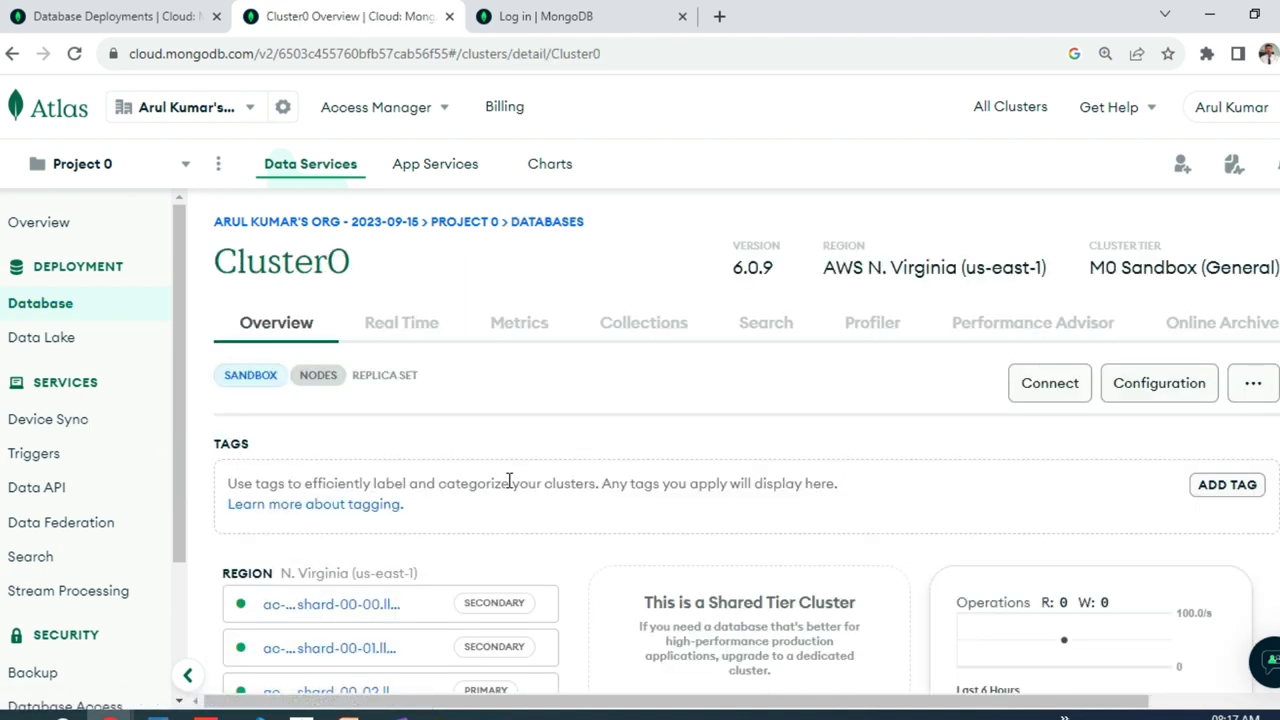
pyautogui.scroll(-3, 509, 483)
pyautogui.scroll(4, 509, 487)
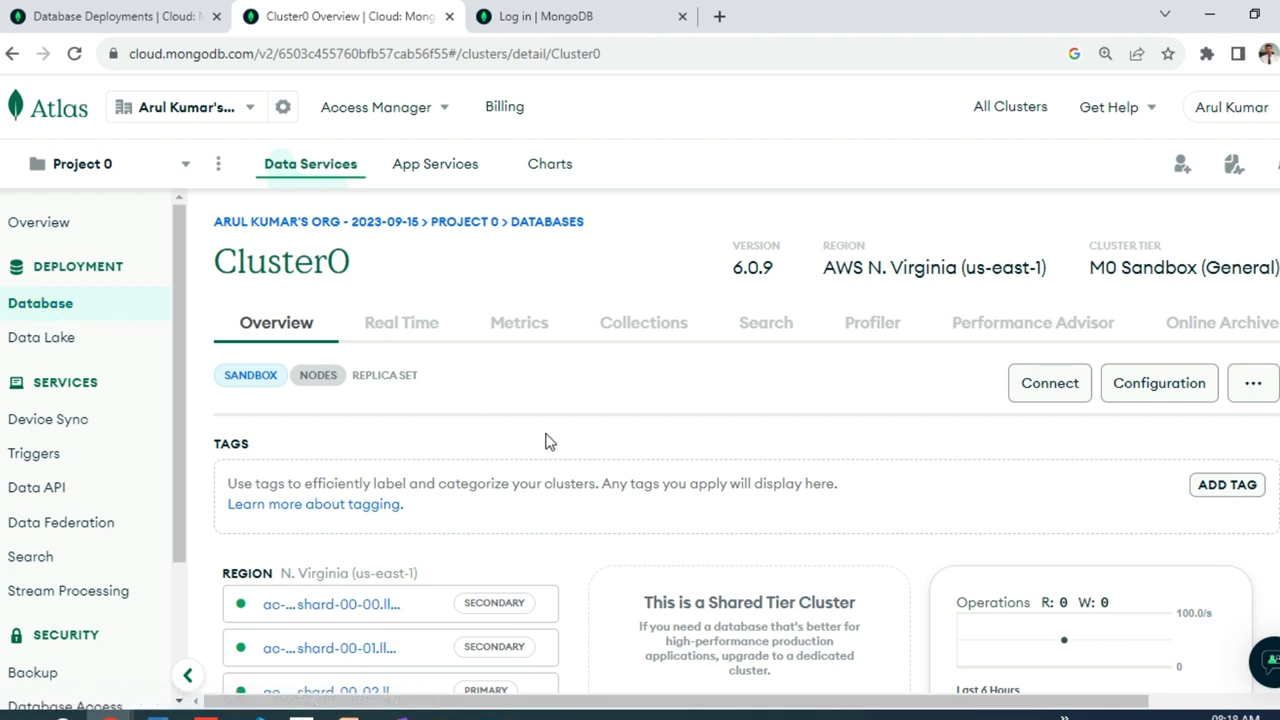
pyautogui.click(643, 336)
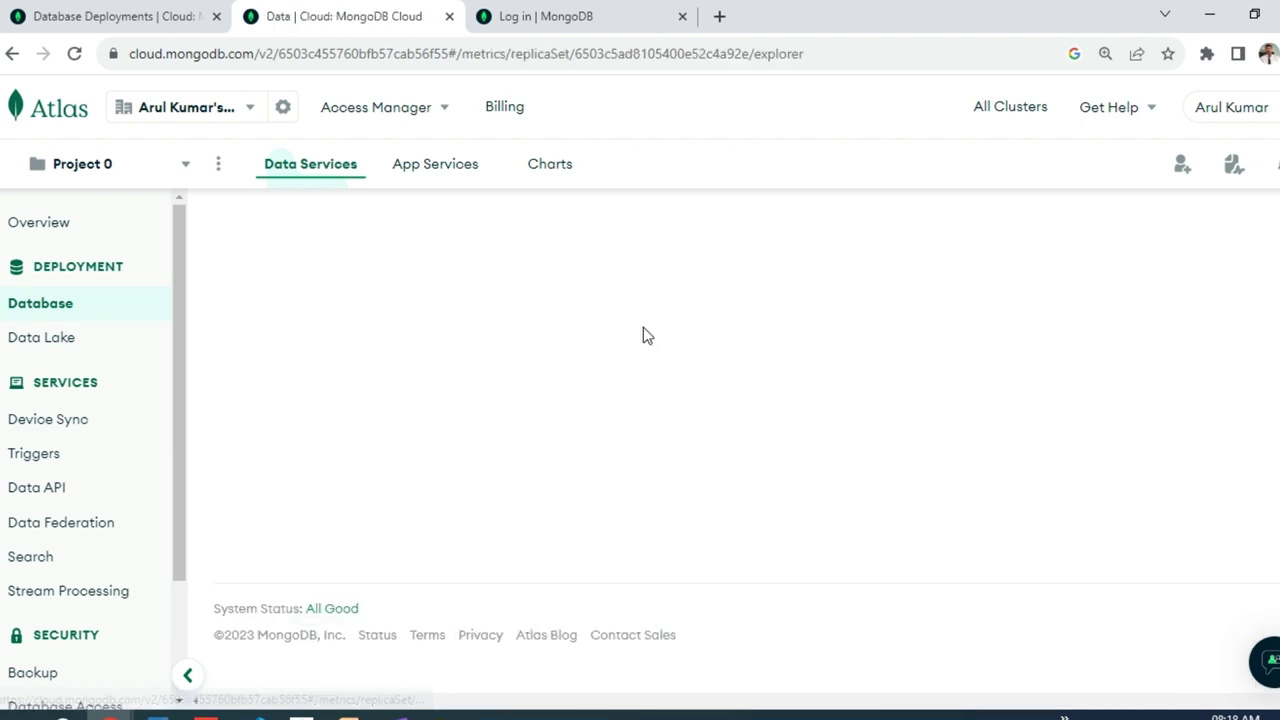
pyautogui.scroll(-3, 660, 480)
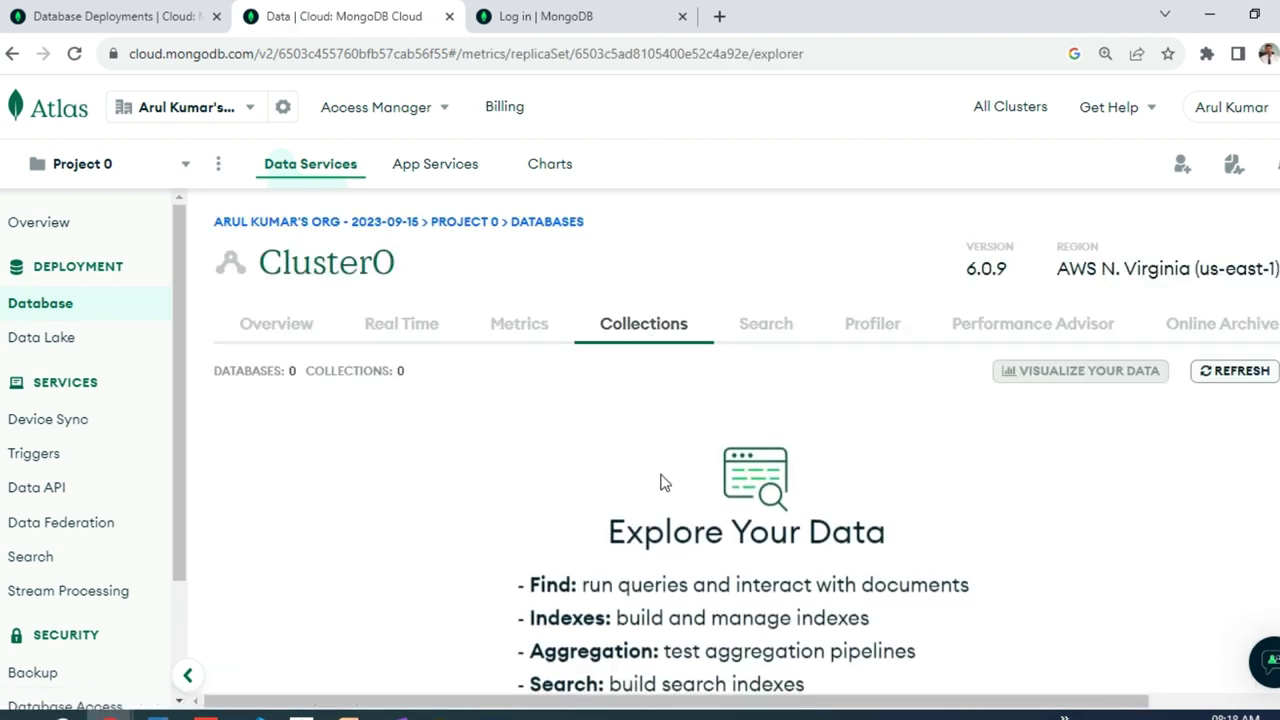
pyautogui.scroll(3, 660, 480)
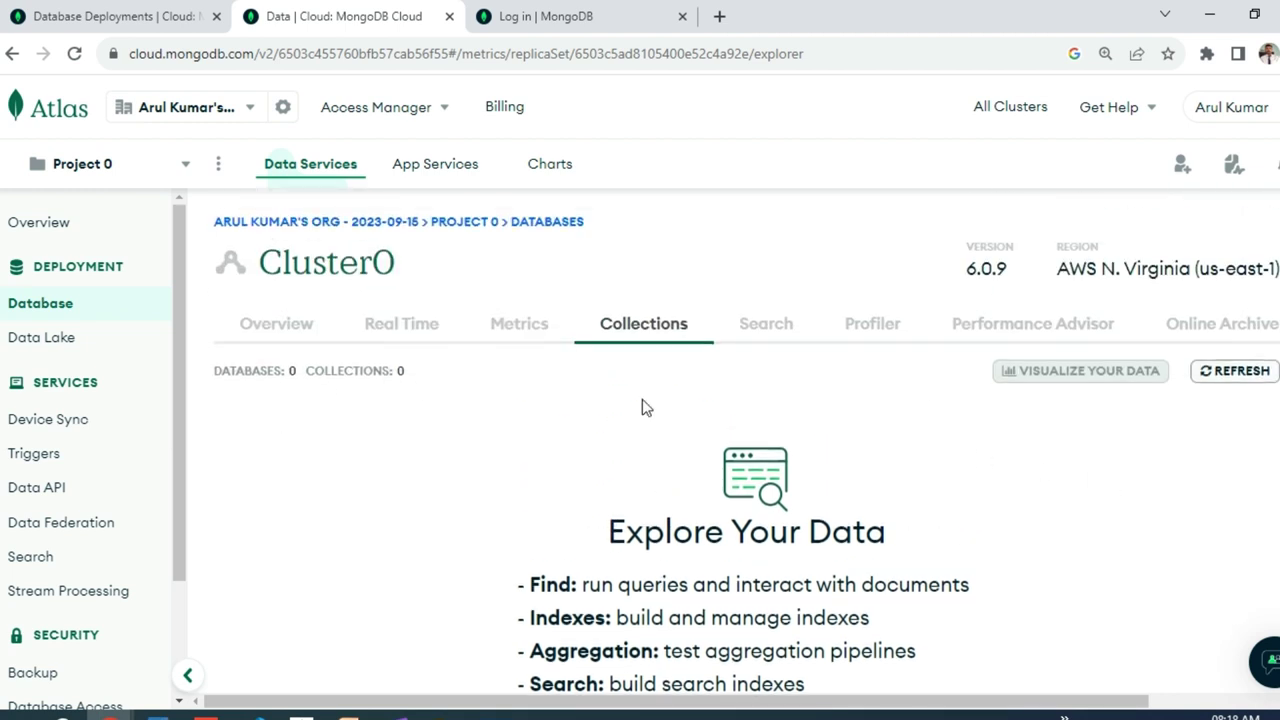
# Add own data to the cluster by creating the database StudDB with a collection named Studcollection
pyautogui.scroll(-3, 1203, 532)
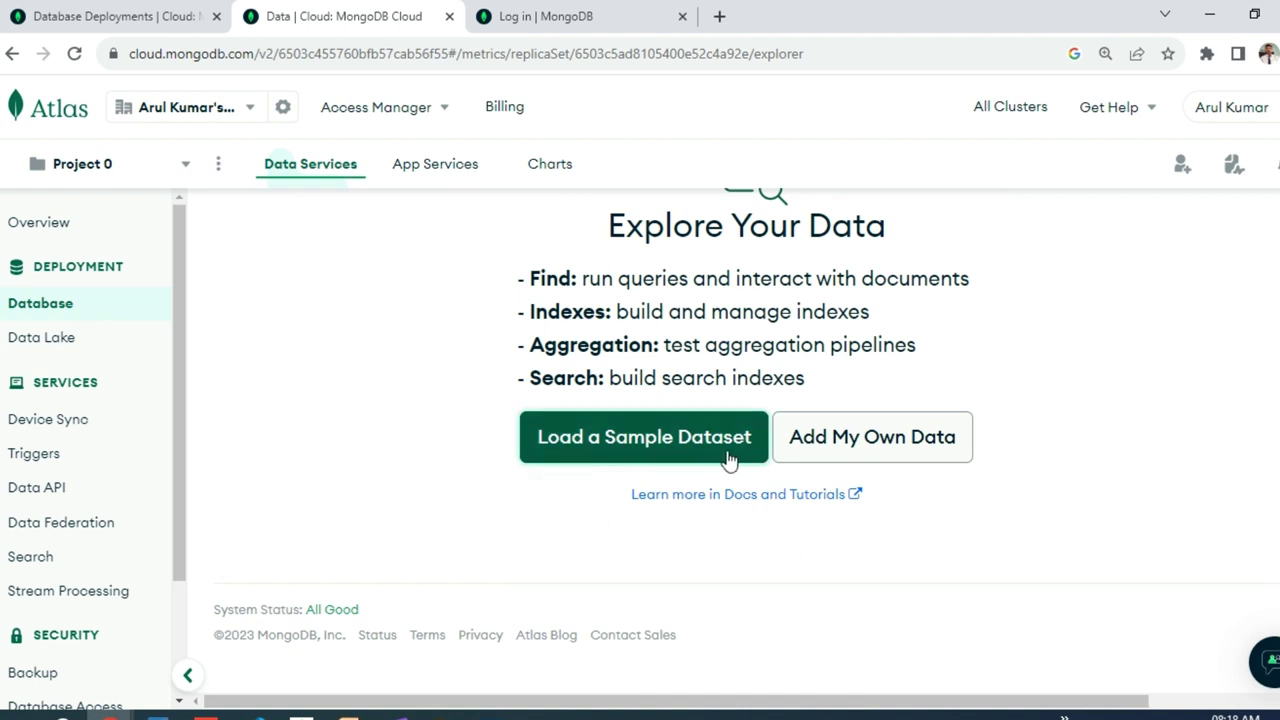
pyautogui.click(921, 441)
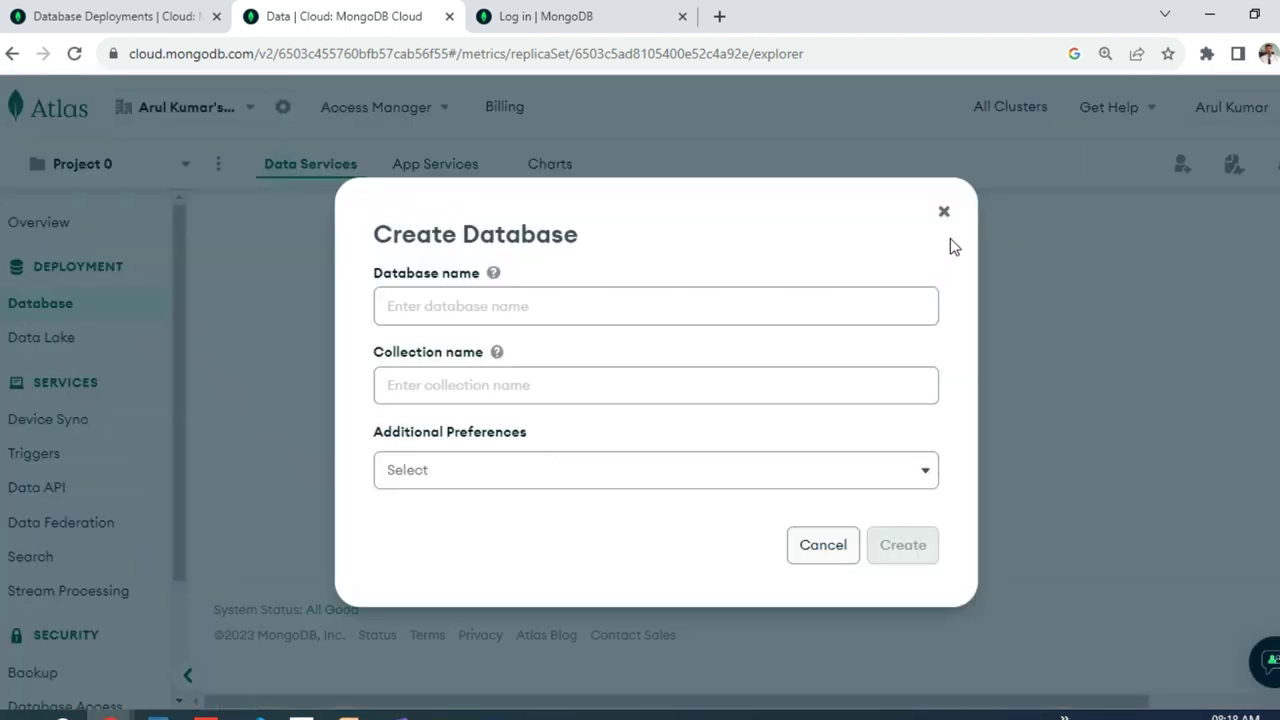
pyautogui.click(514, 308)
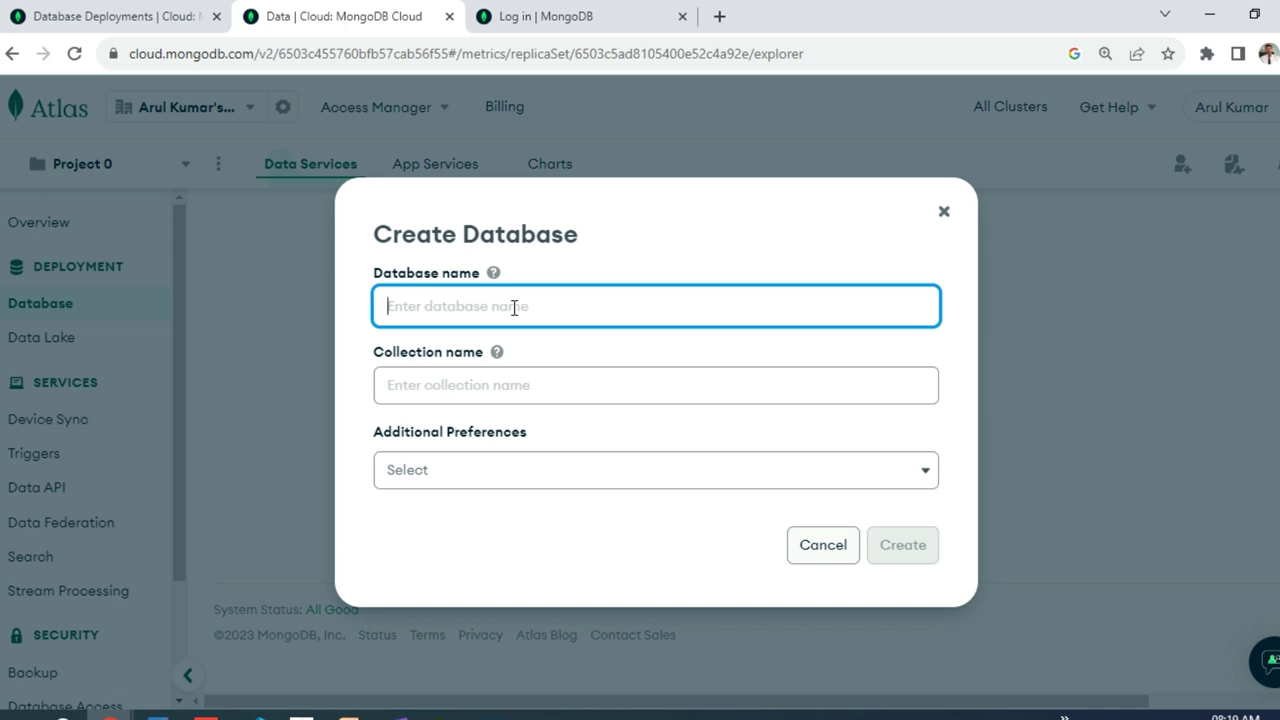
pyautogui.write('StudDB')
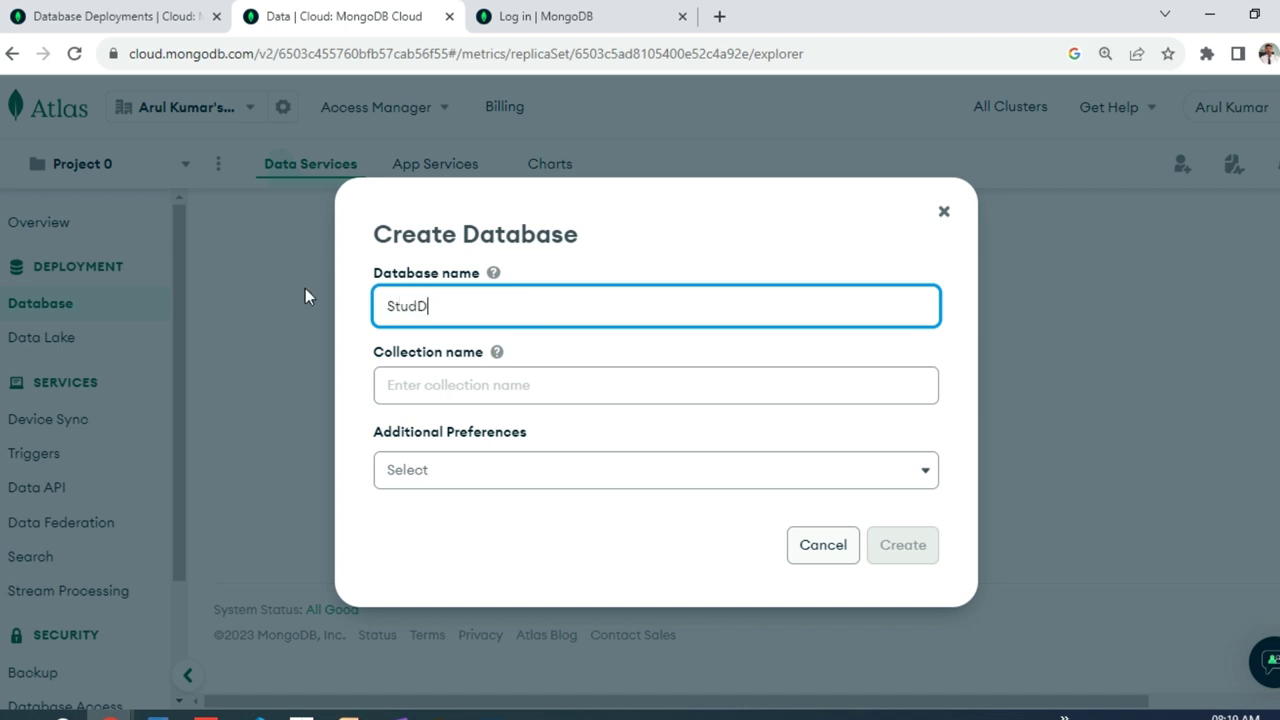
pyautogui.click(441, 392)
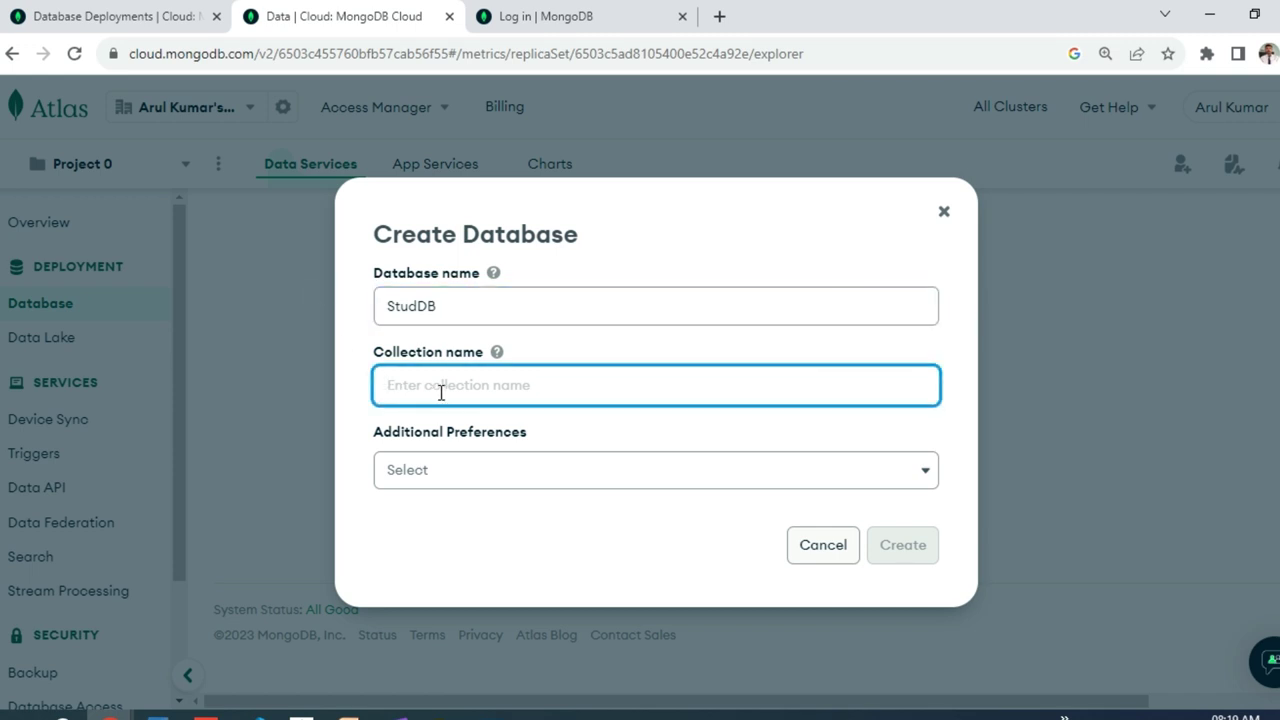
pyautogui.write('Studcoll')
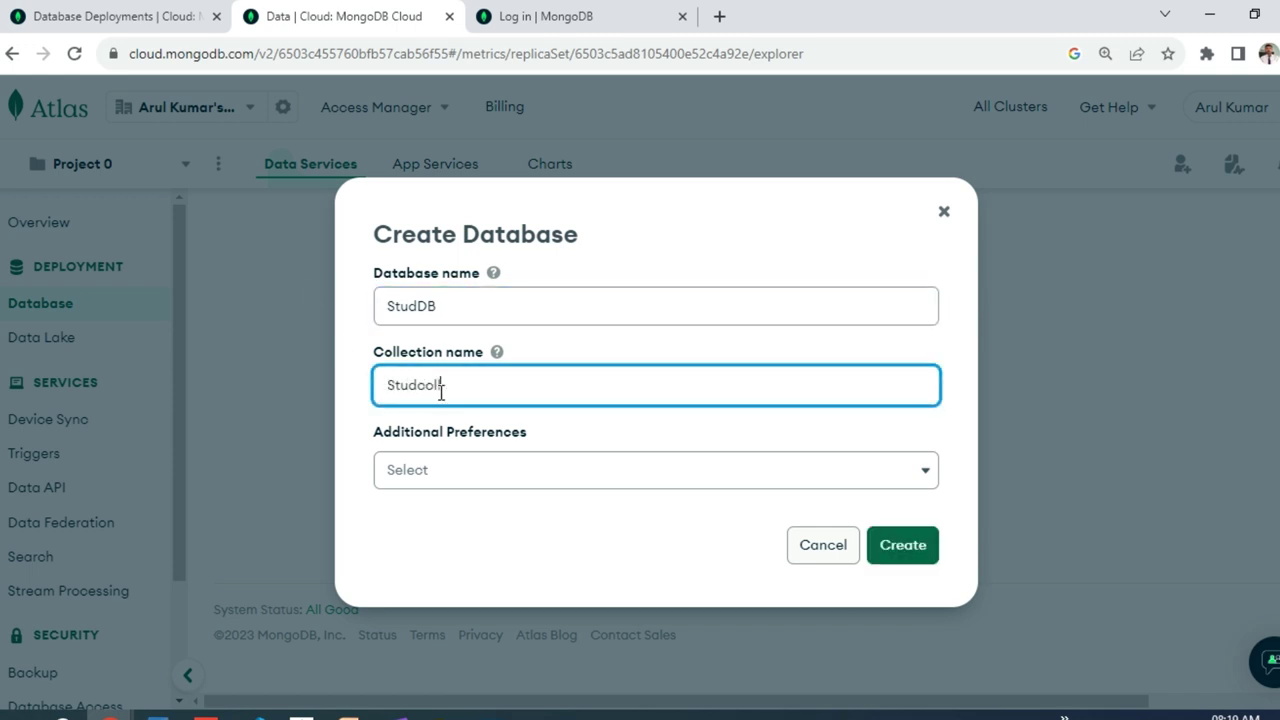
pyautogui.write('ection')
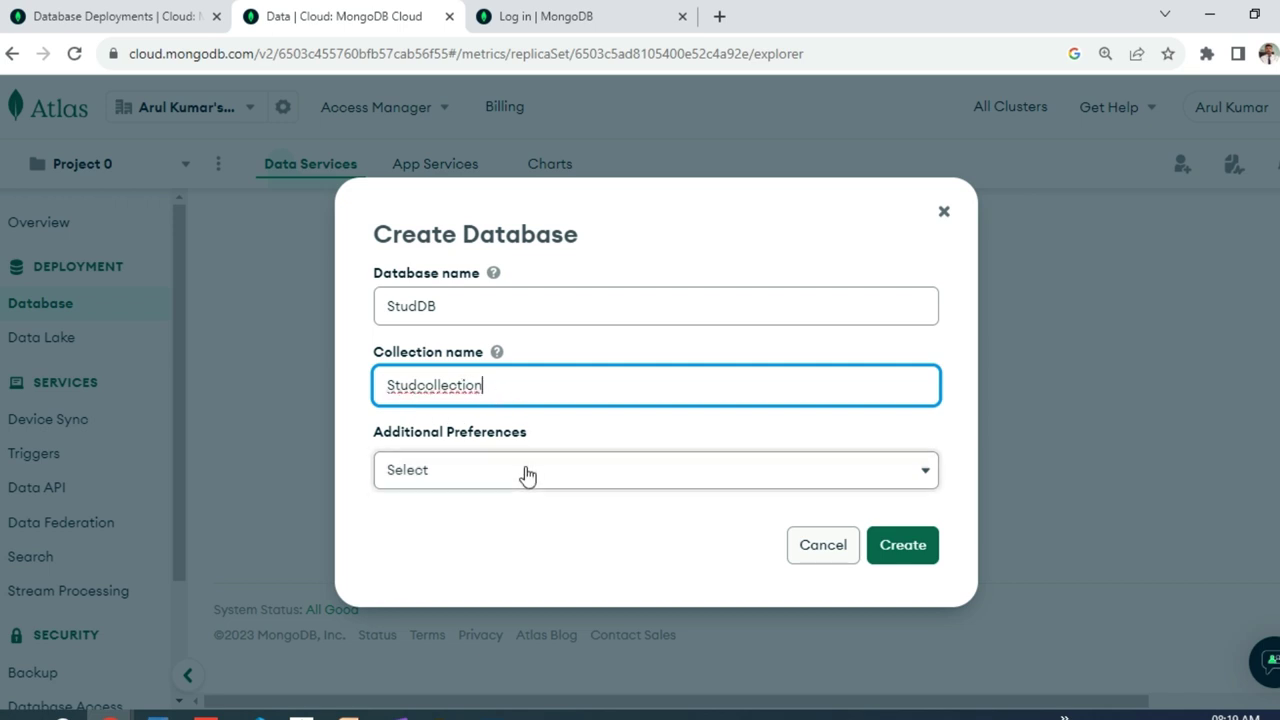
pyautogui.click(905, 545)
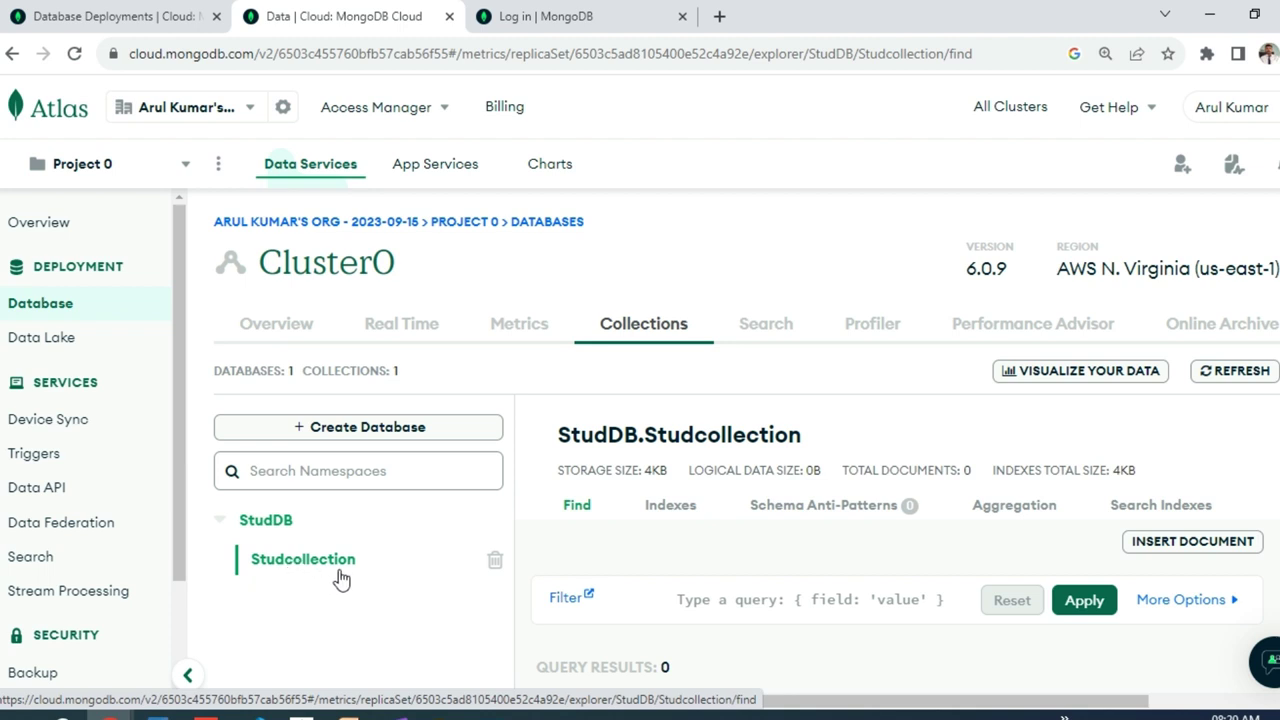
# Examine the document insertion form for Studcollection and close it without inserting a document
pyautogui.scroll(-2, 340, 578)
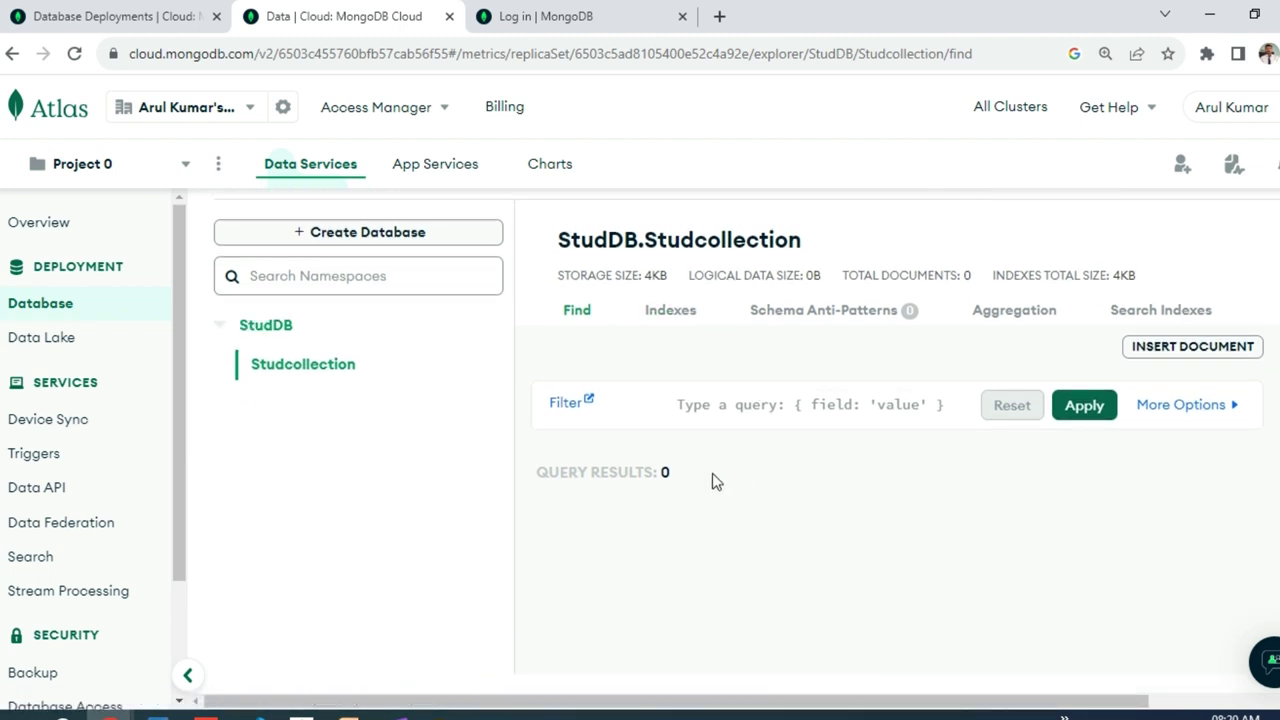
pyautogui.click(1210, 350)
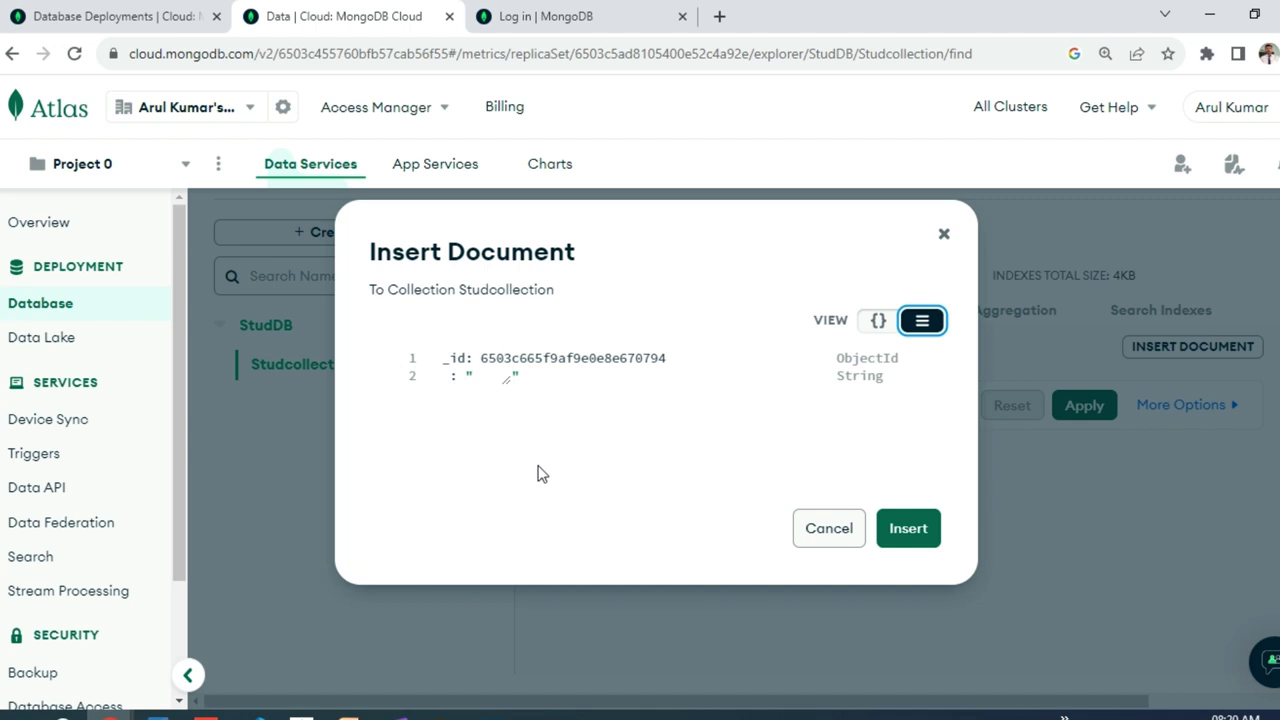
pyautogui.click(943, 234)
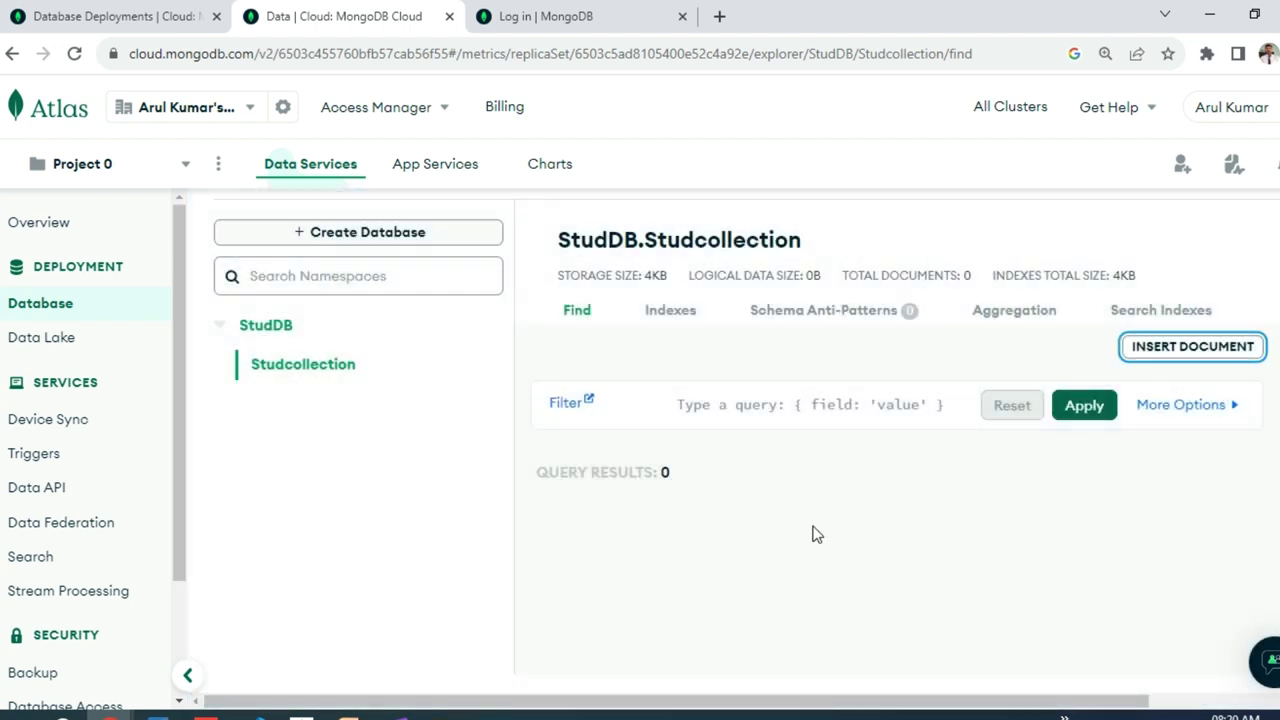
pyautogui.scroll(-1, 878, 538)
pyautogui.scroll(3, 878, 538)
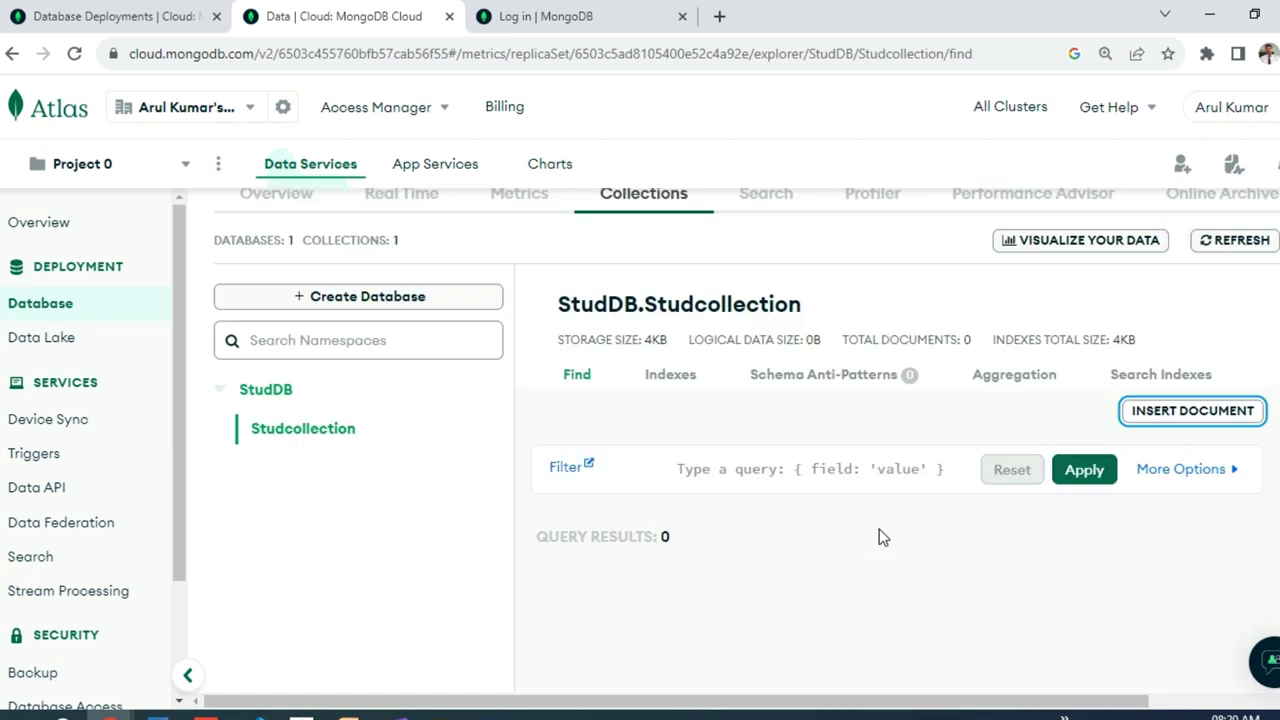